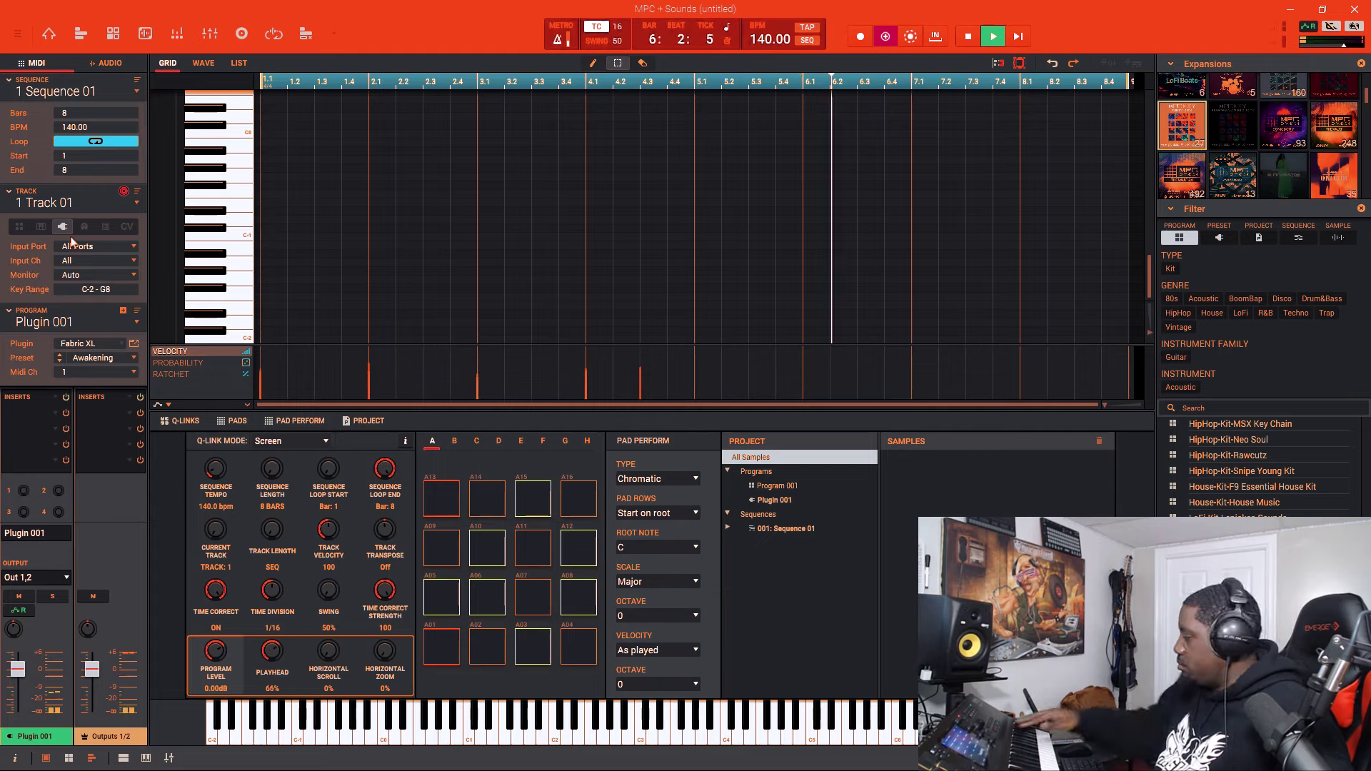
Stop playback and bring the recorded chord notes into view in the grid
key(space)
scroll(582, 257, up, 6)
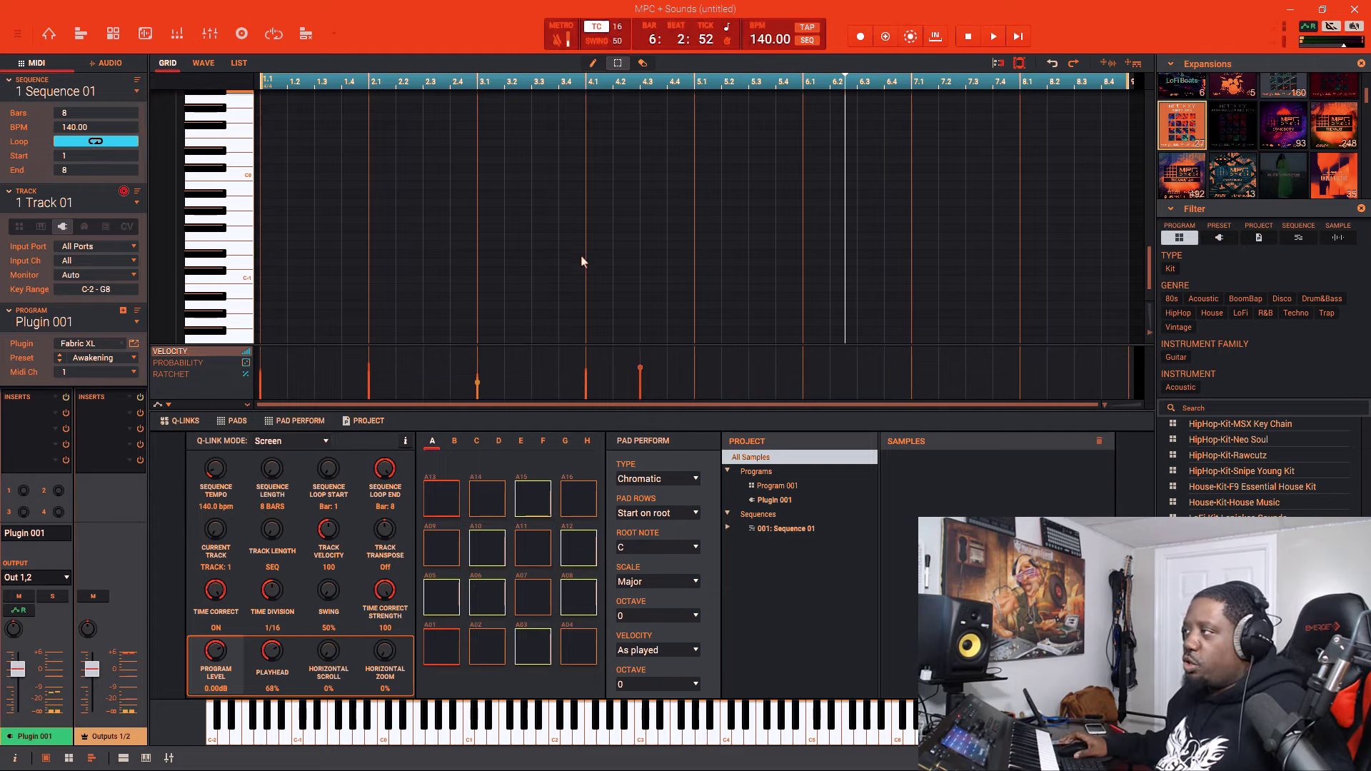
scroll(585, 247, up, 6)
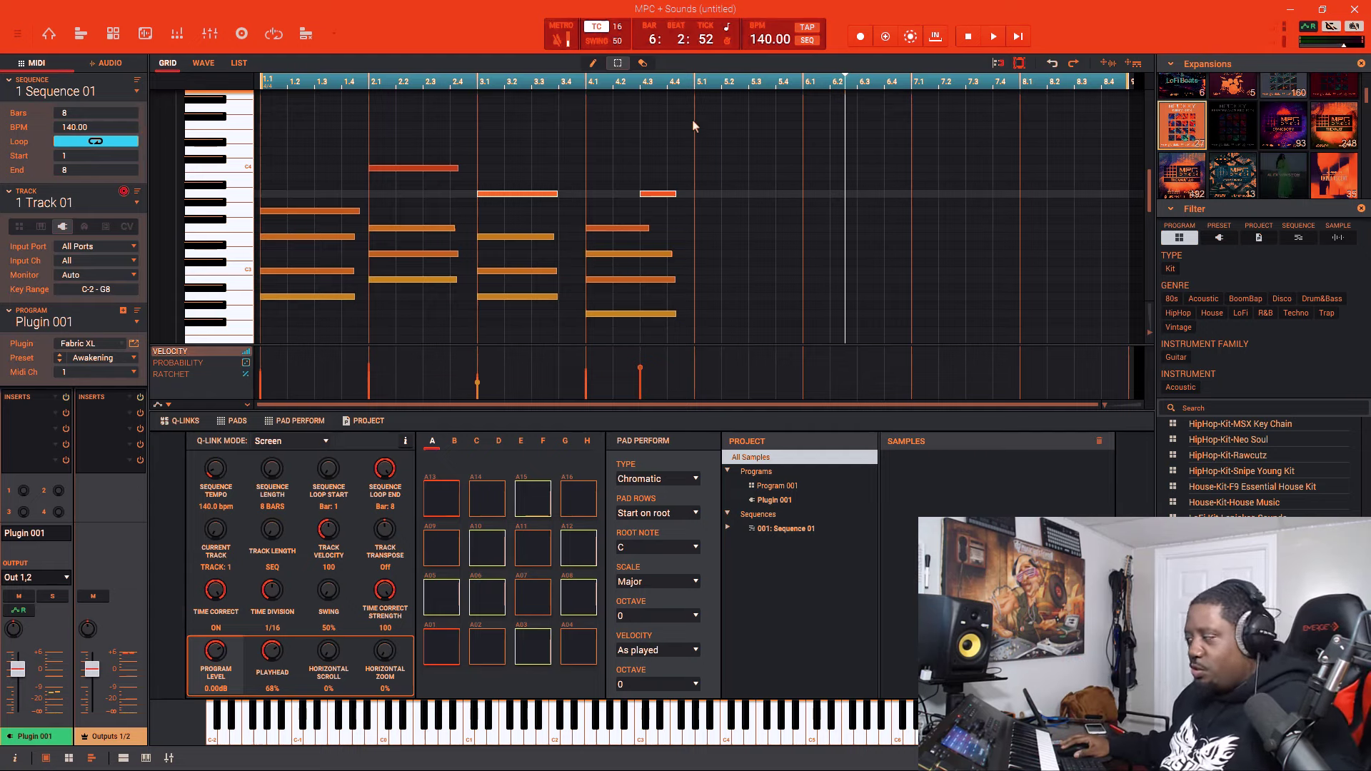
Try duplicating all the recorded chord notes of bars 1 to 4 with their original lengths, and delete the copies
drag(692, 119, 682, 259)
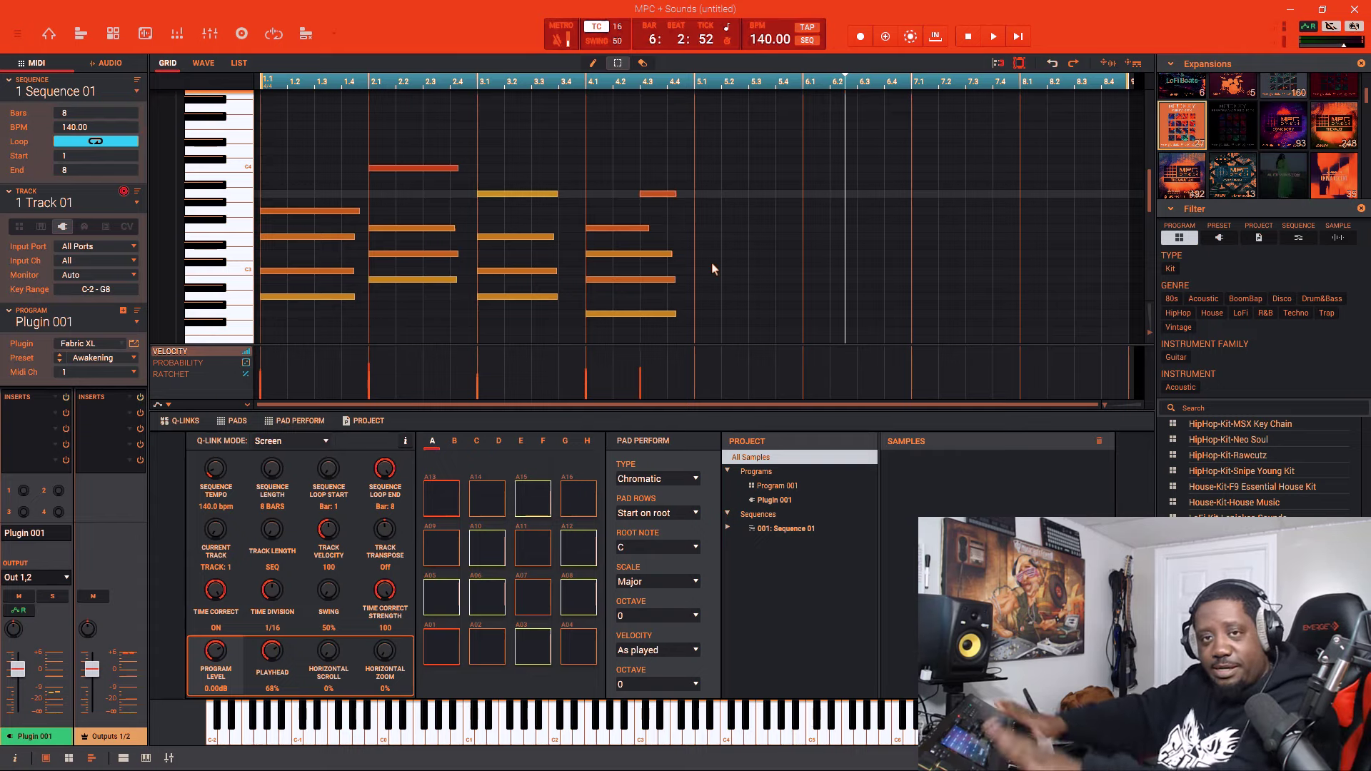
drag(714, 98, 204, 247)
scroll(382, 204, up, 6)
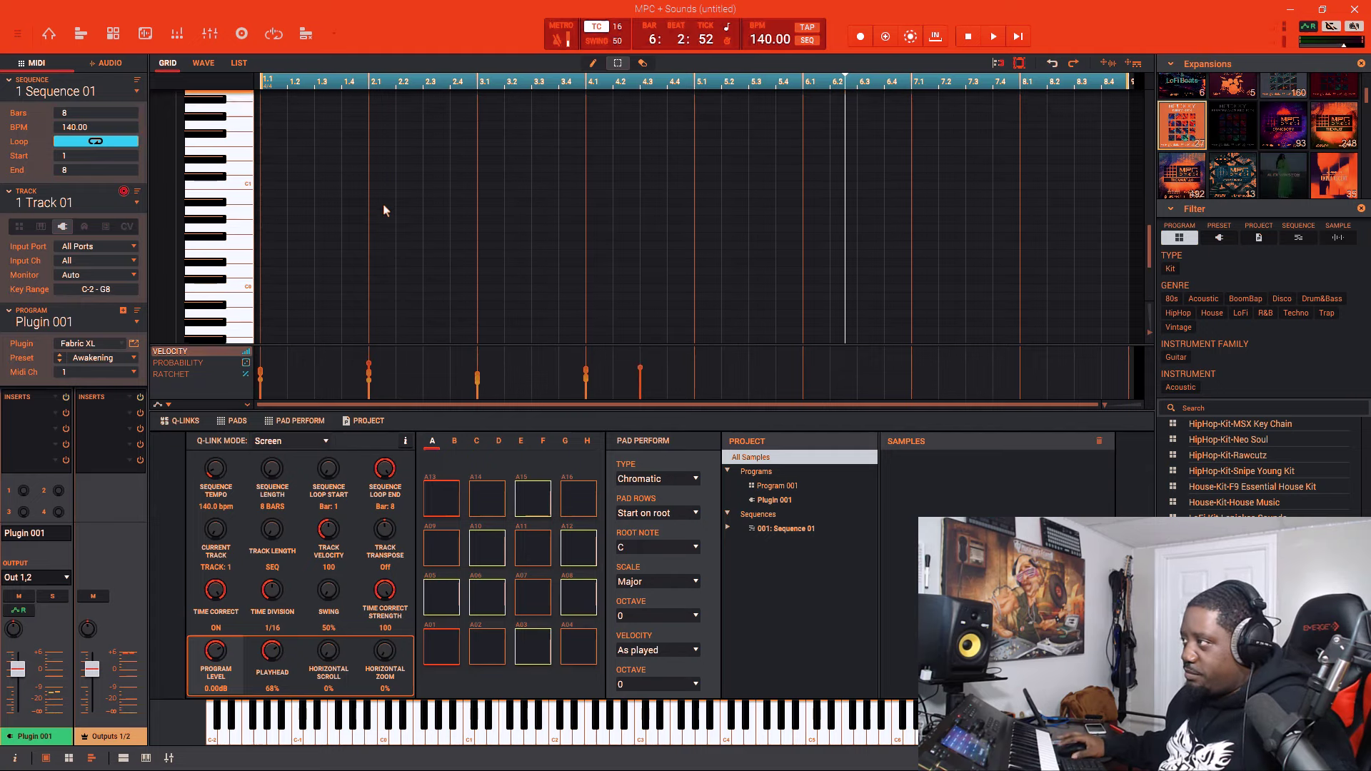
scroll(383, 204, up, 6)
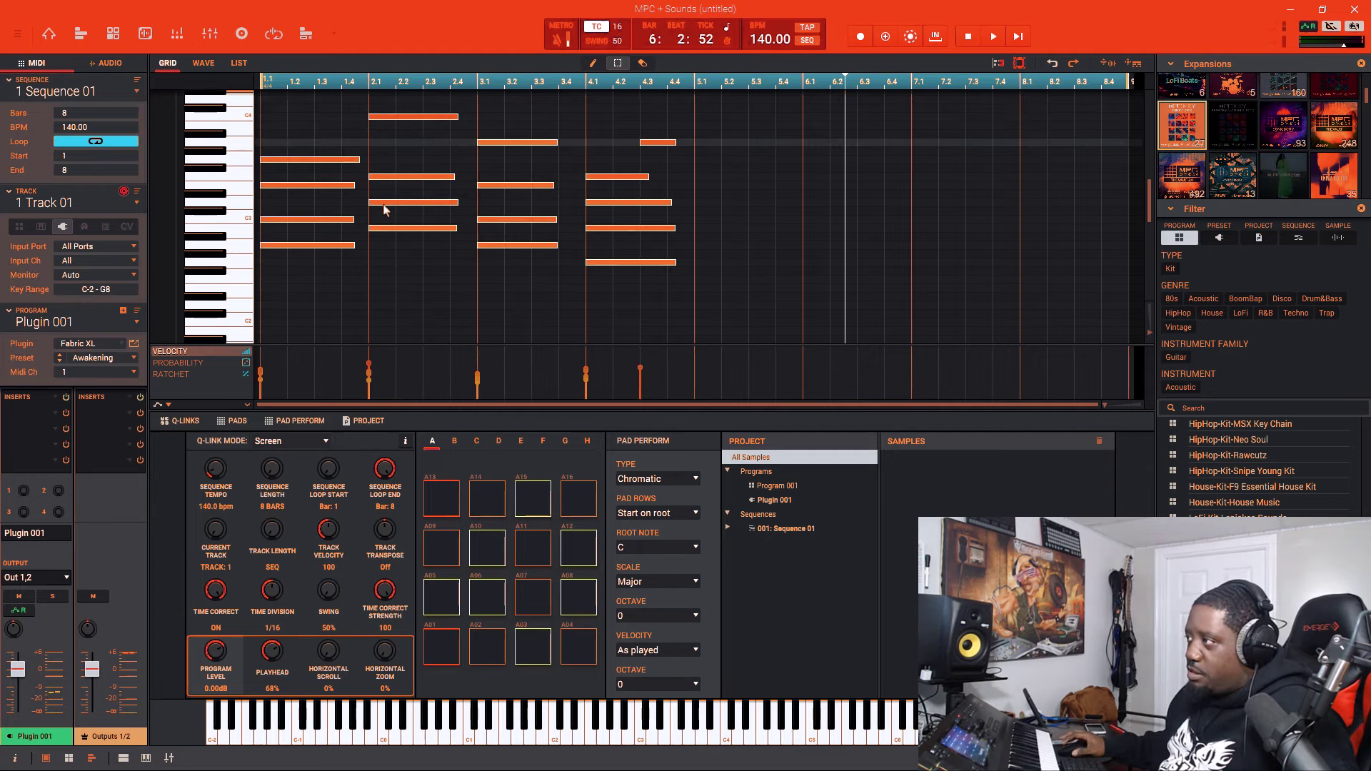
drag(290, 103, 693, 336)
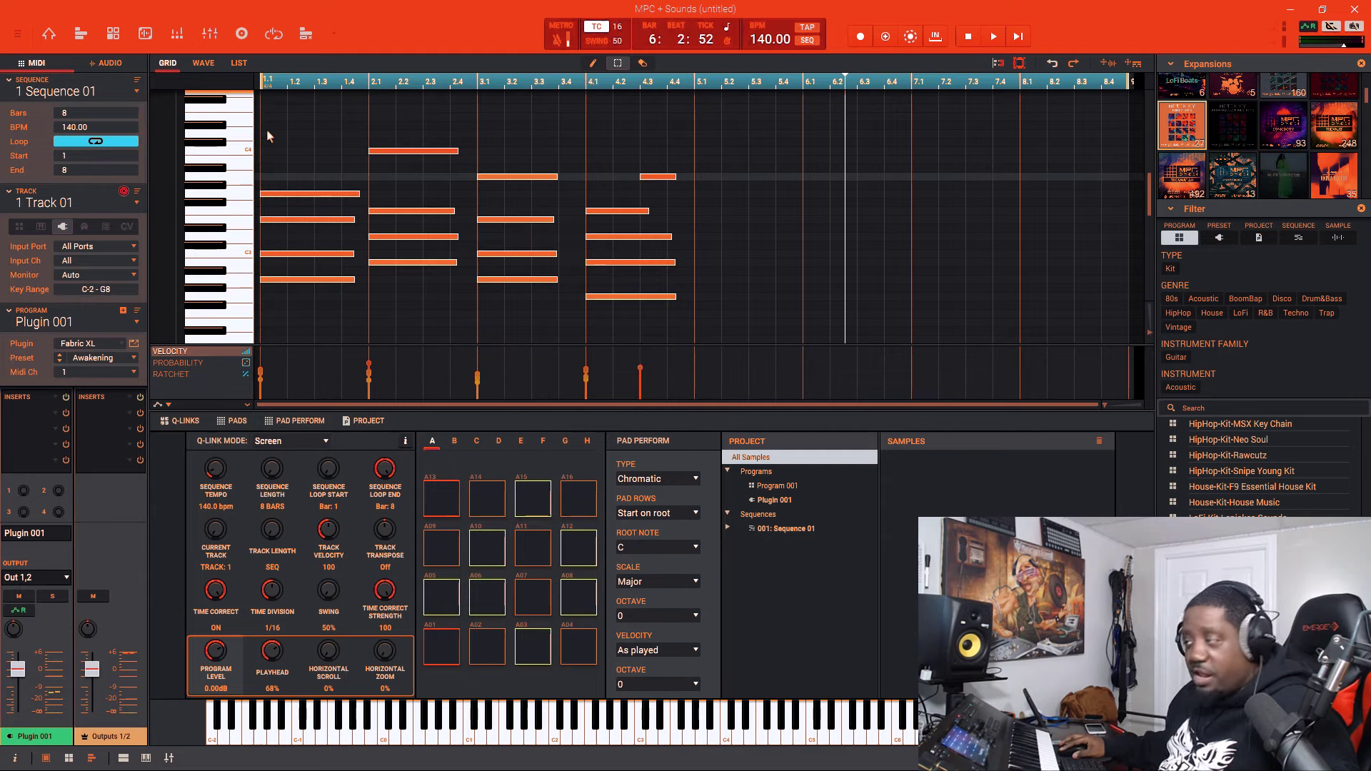
drag(271, 122, 708, 306)
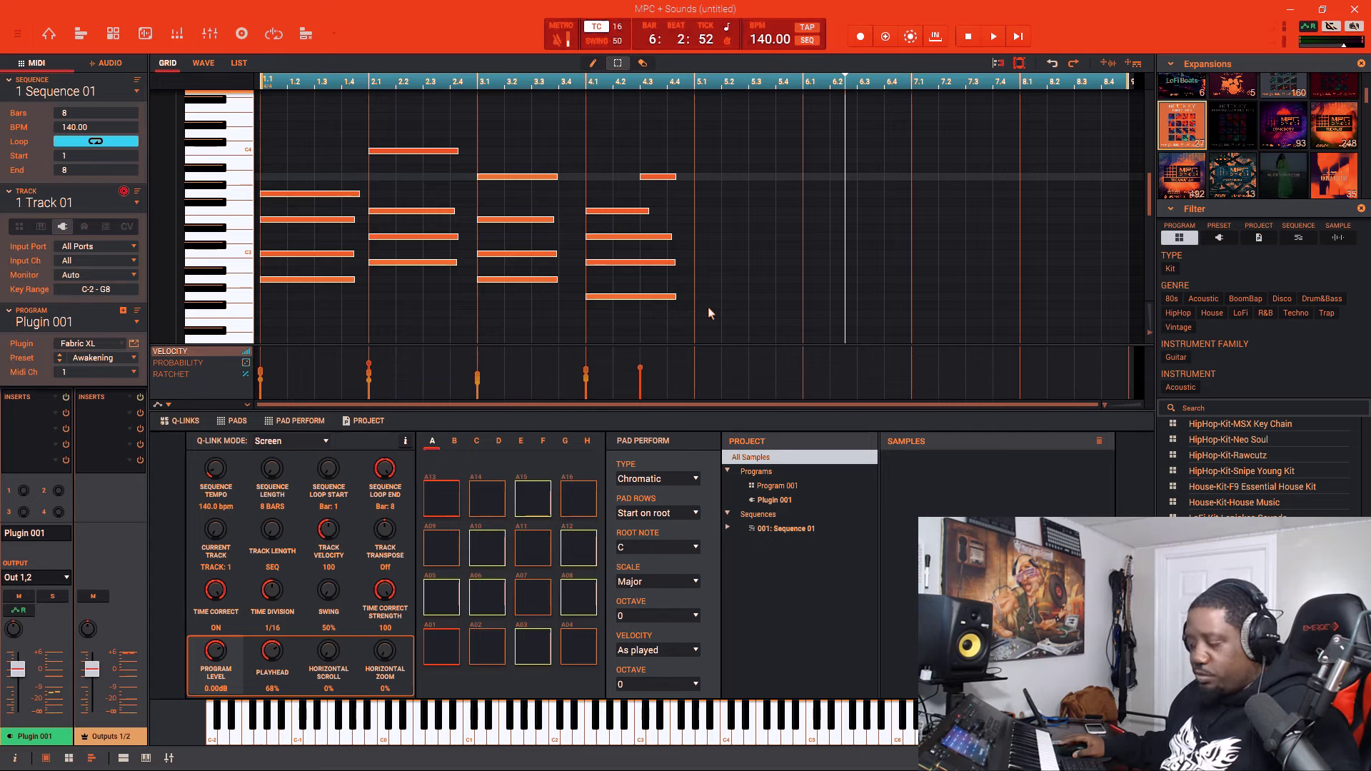
key(e)
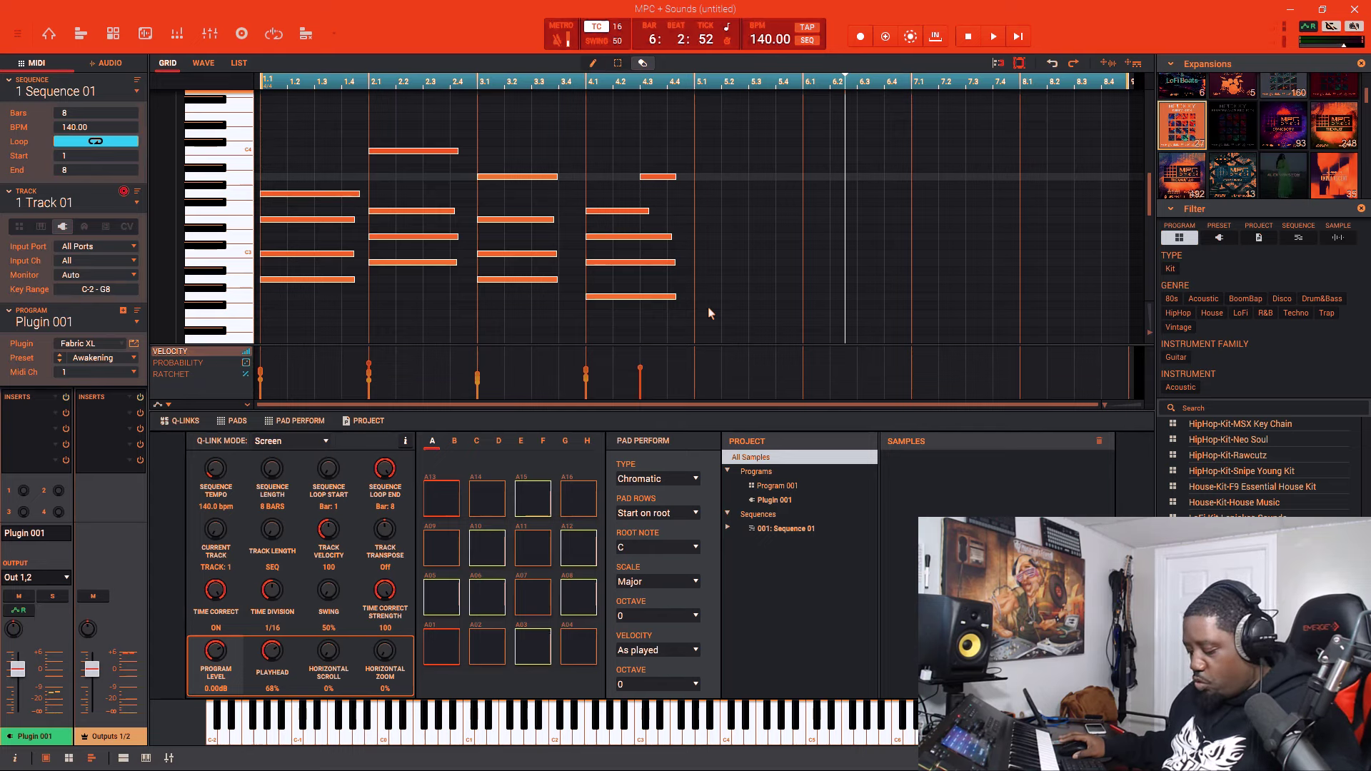
key(ctrl+d)
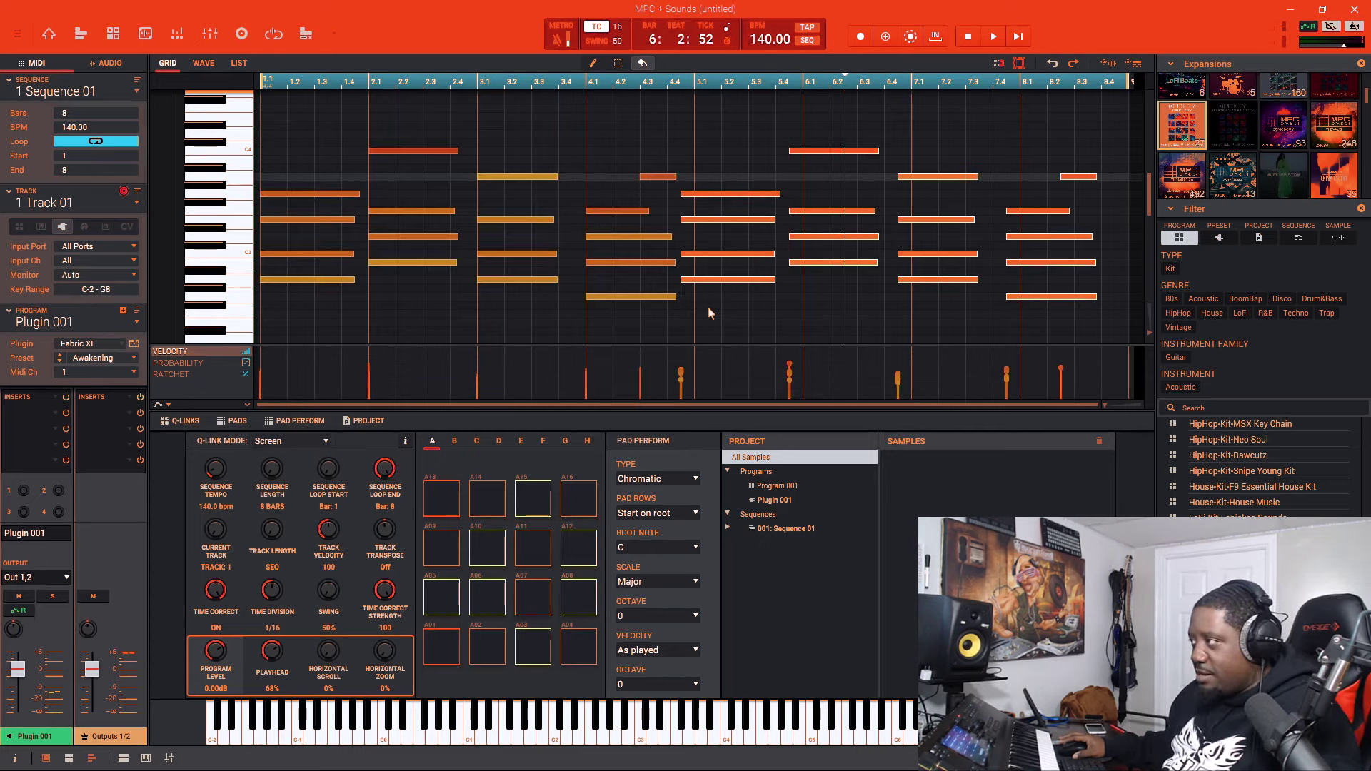
key(e)
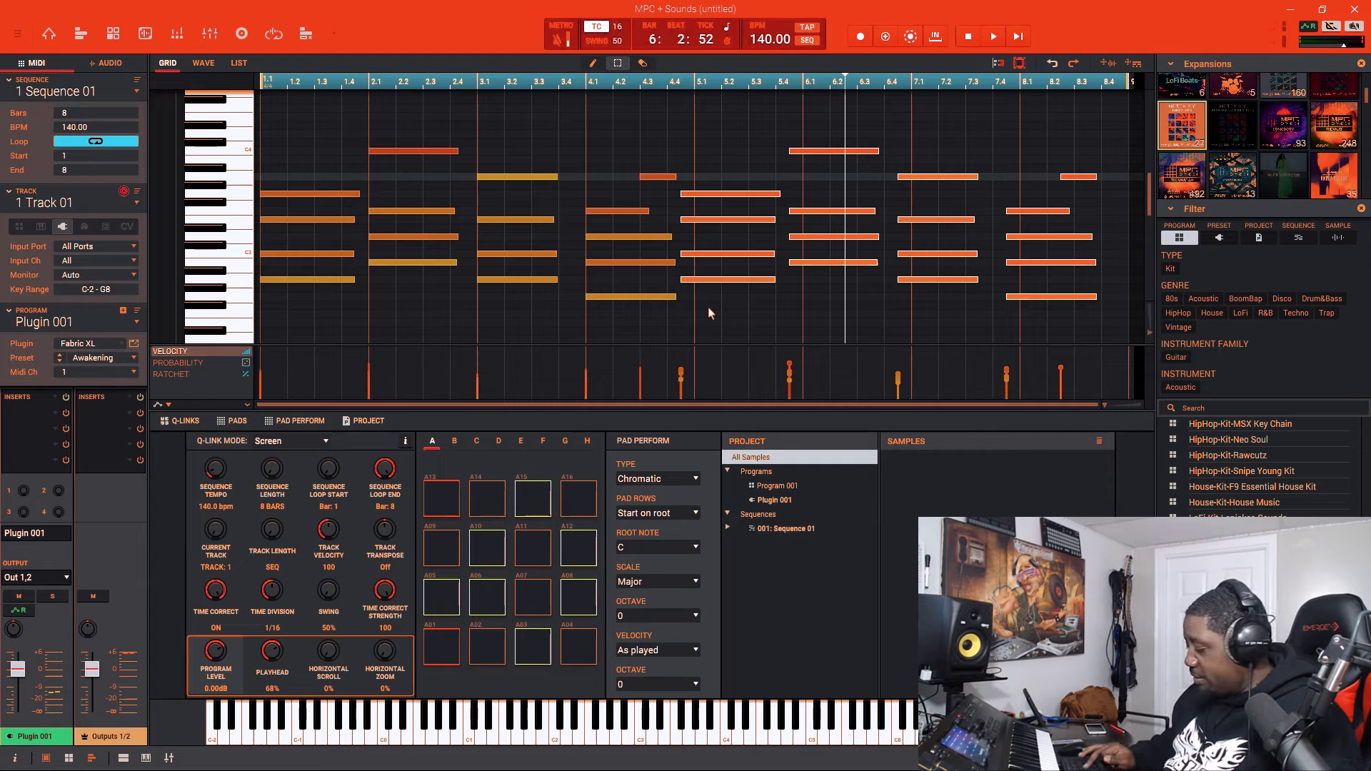
key(Delete)
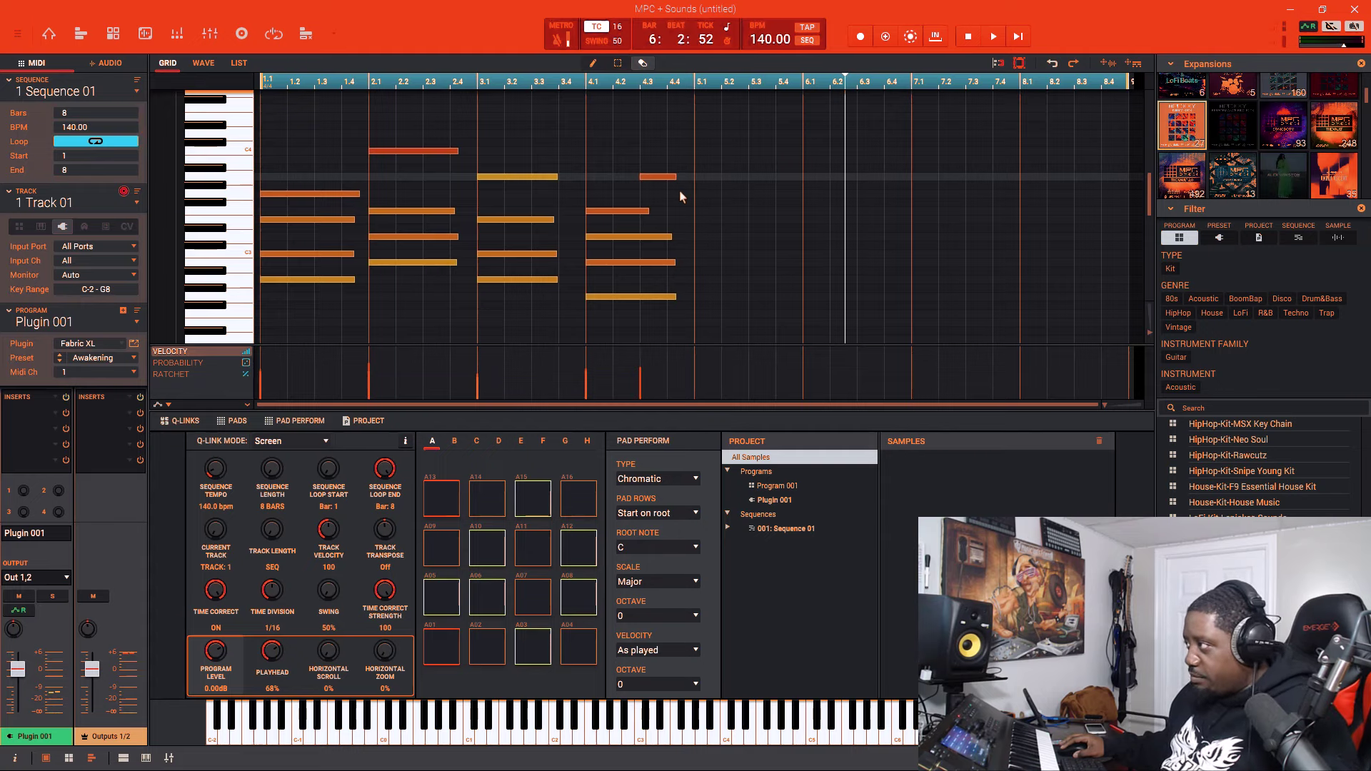
Duplicate the four bars of chords again, mark the start of the copies with the playhead, and delete the copies
drag(699, 121, 270, 319)
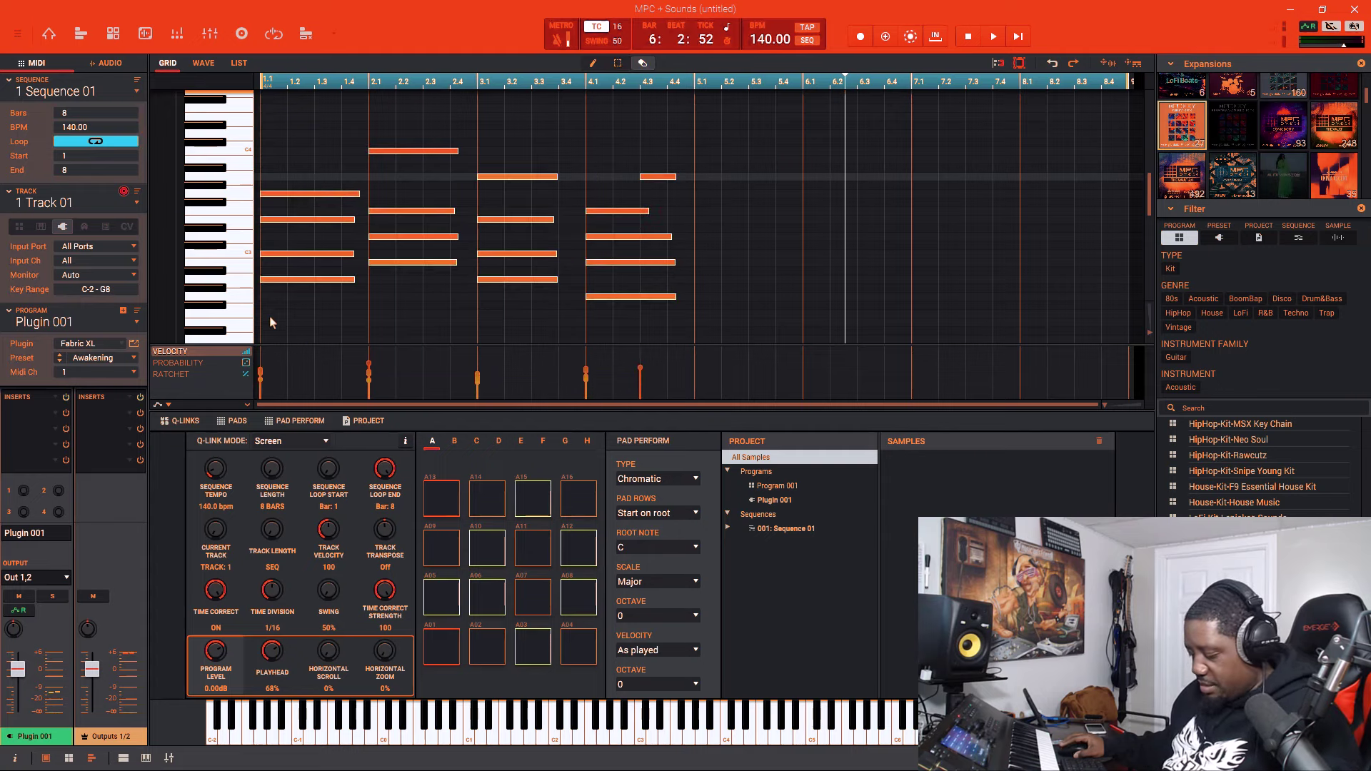
key(ctrl+d)
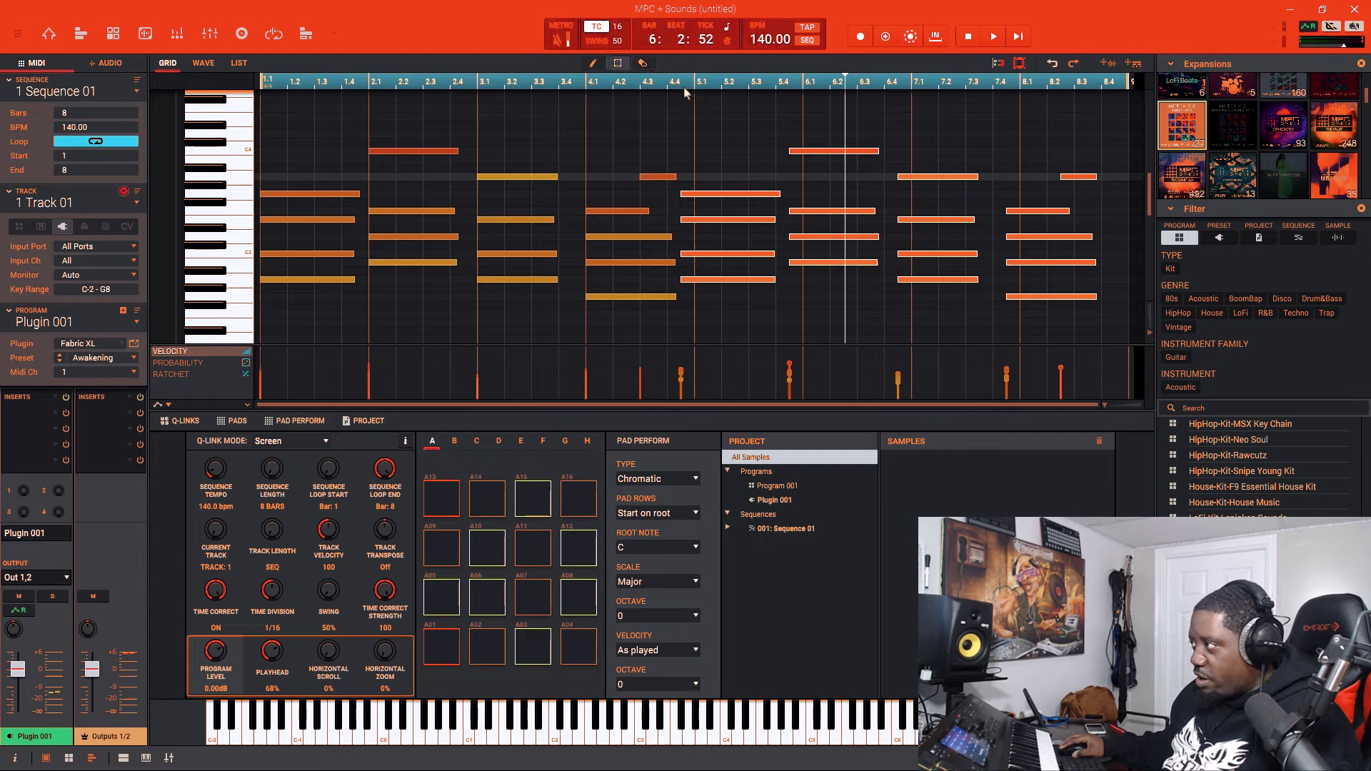
click(682, 86)
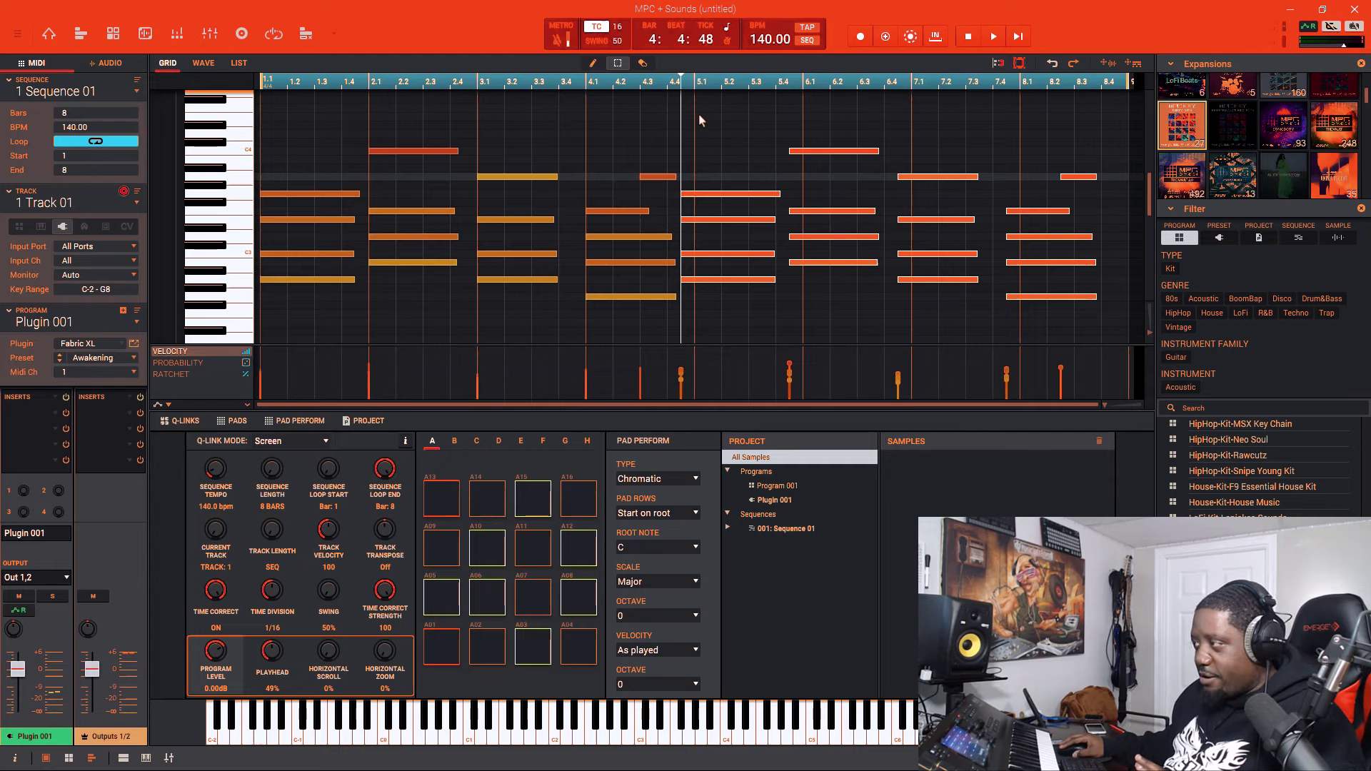
key(Delete)
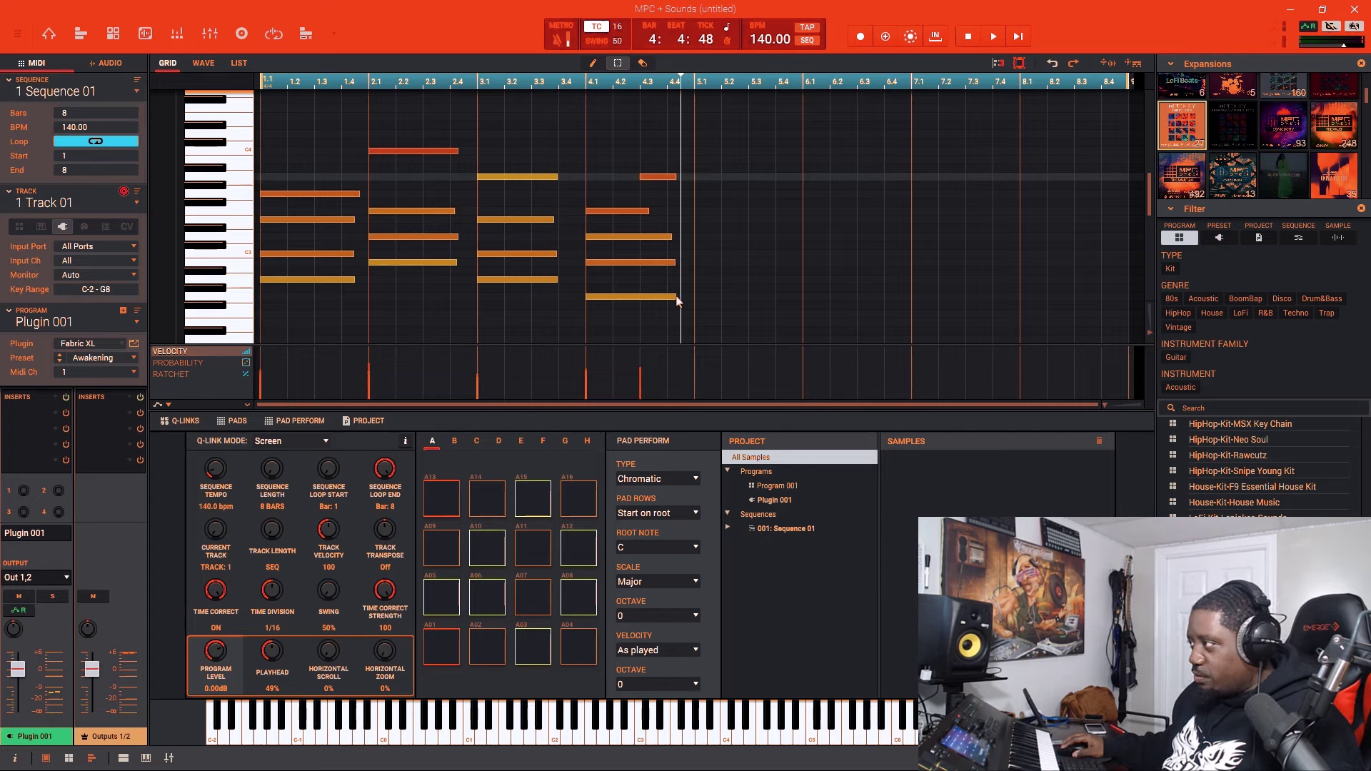
Lengthen all the notes in bar 4 so that they end exactly at 5.1
drag(677, 300, 699, 265)
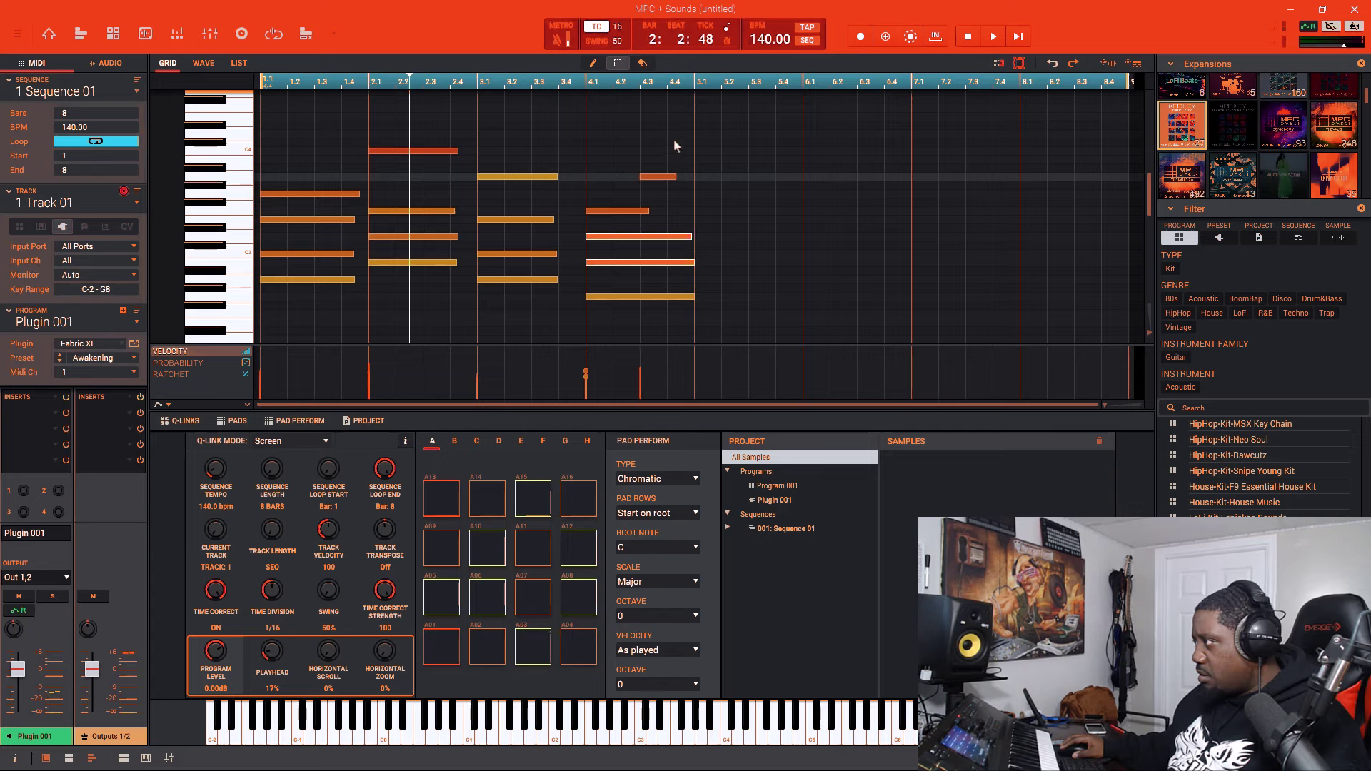
drag(676, 176, 696, 178)
drag(778, 108, 246, 358)
scroll(529, 218, up, 6)
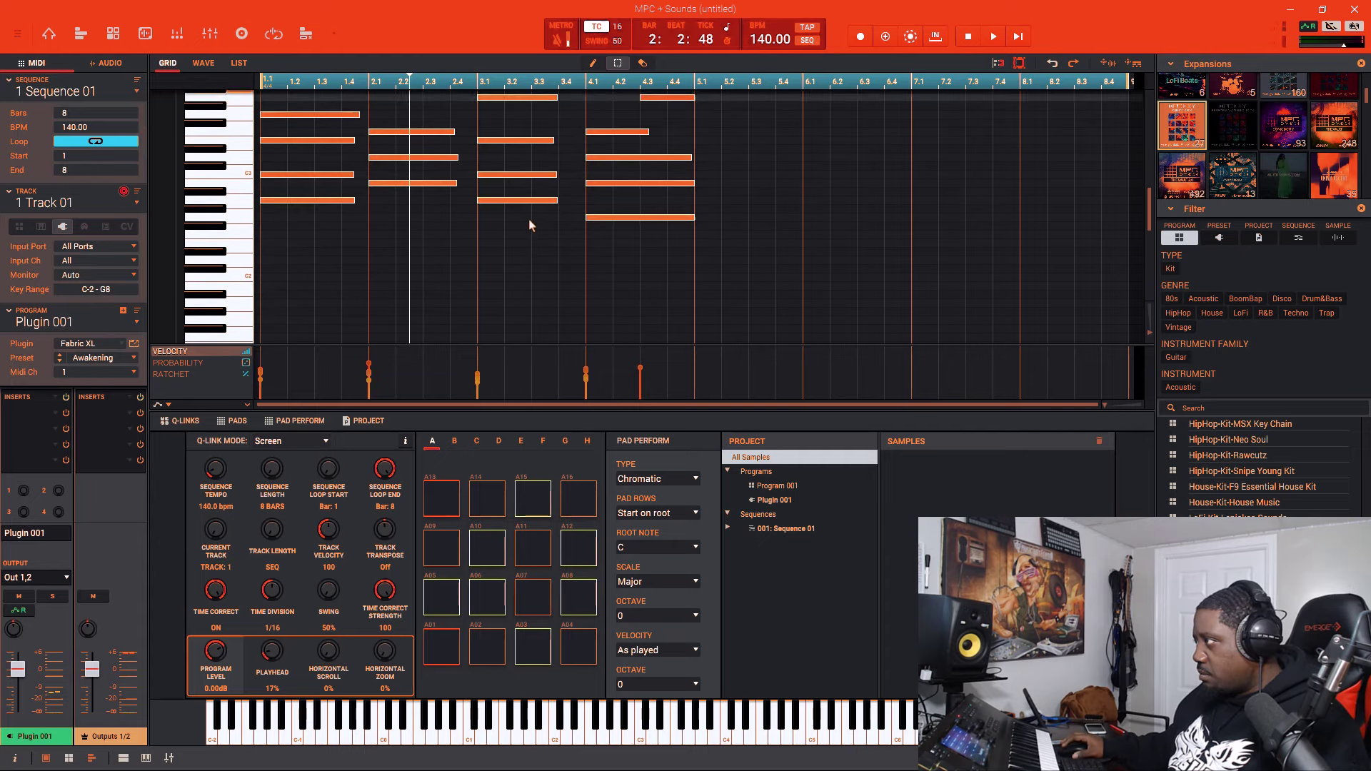
scroll(529, 223, up, 2)
click(682, 157)
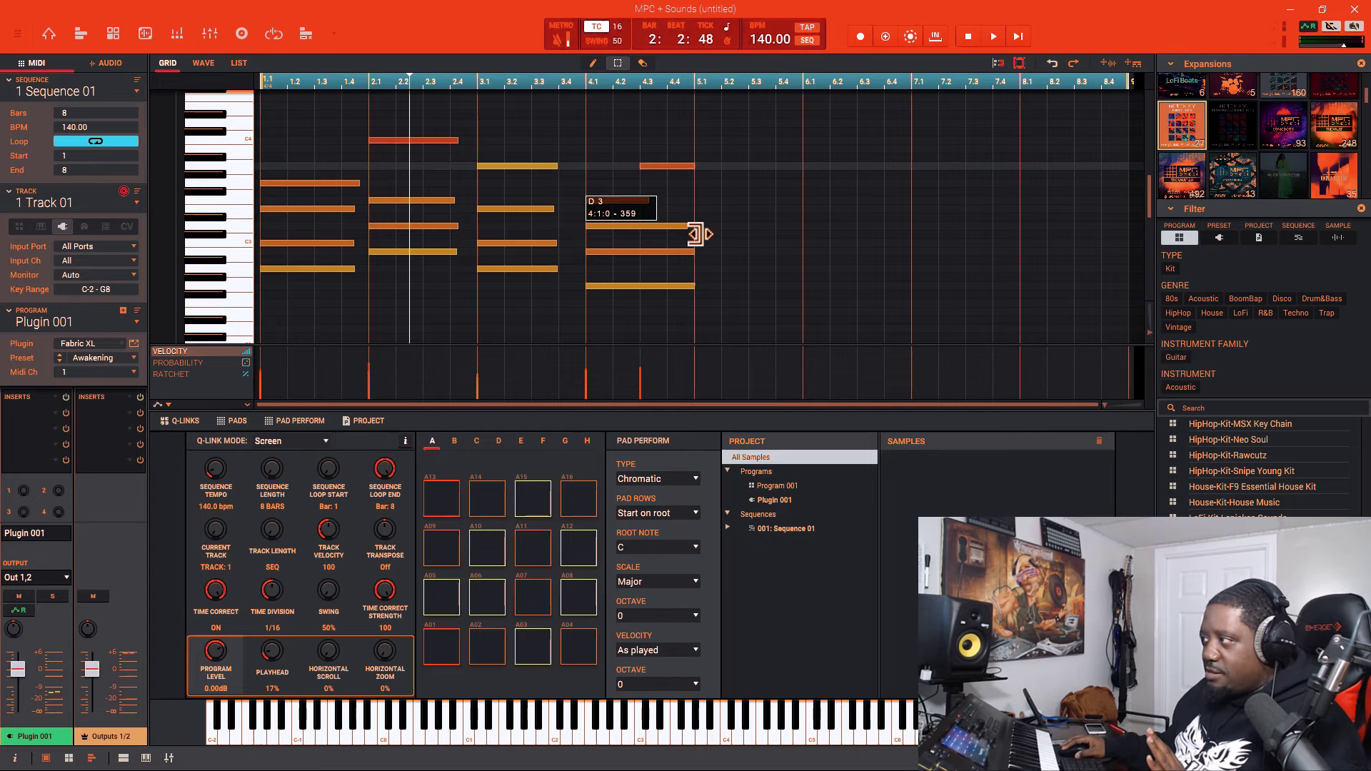
click(691, 166)
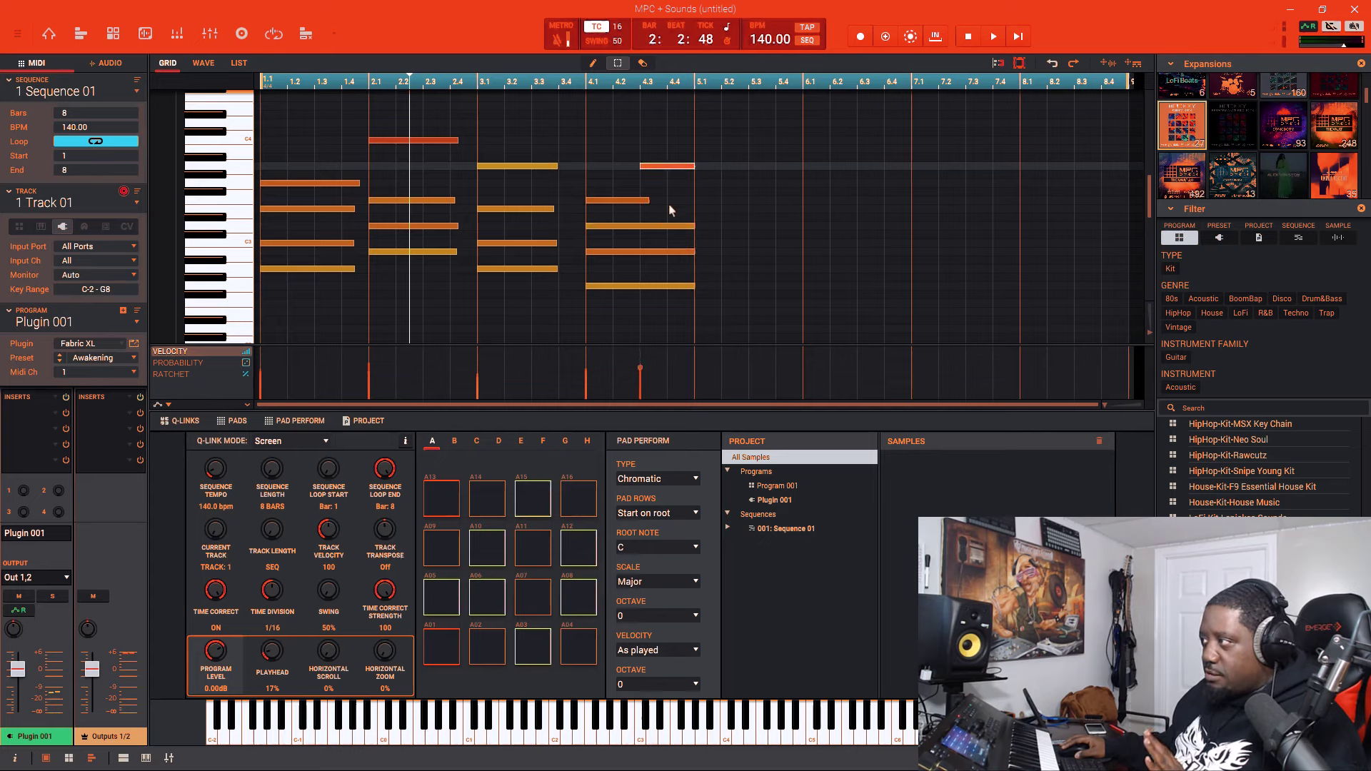
drag(647, 202, 696, 215)
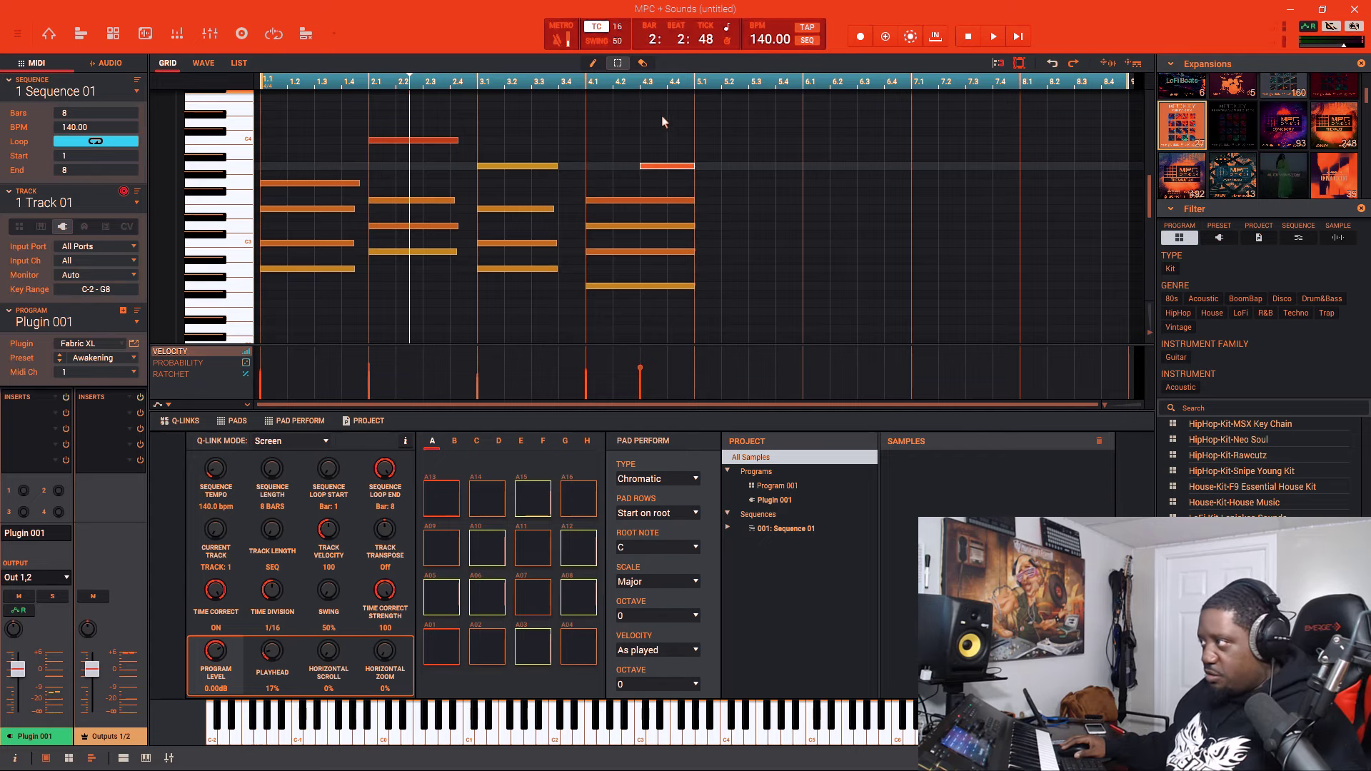
Duplicate all the notes of bars 1 to 4 so the copies start at 5.1, and delete the copies
drag(661, 114, 289, 300)
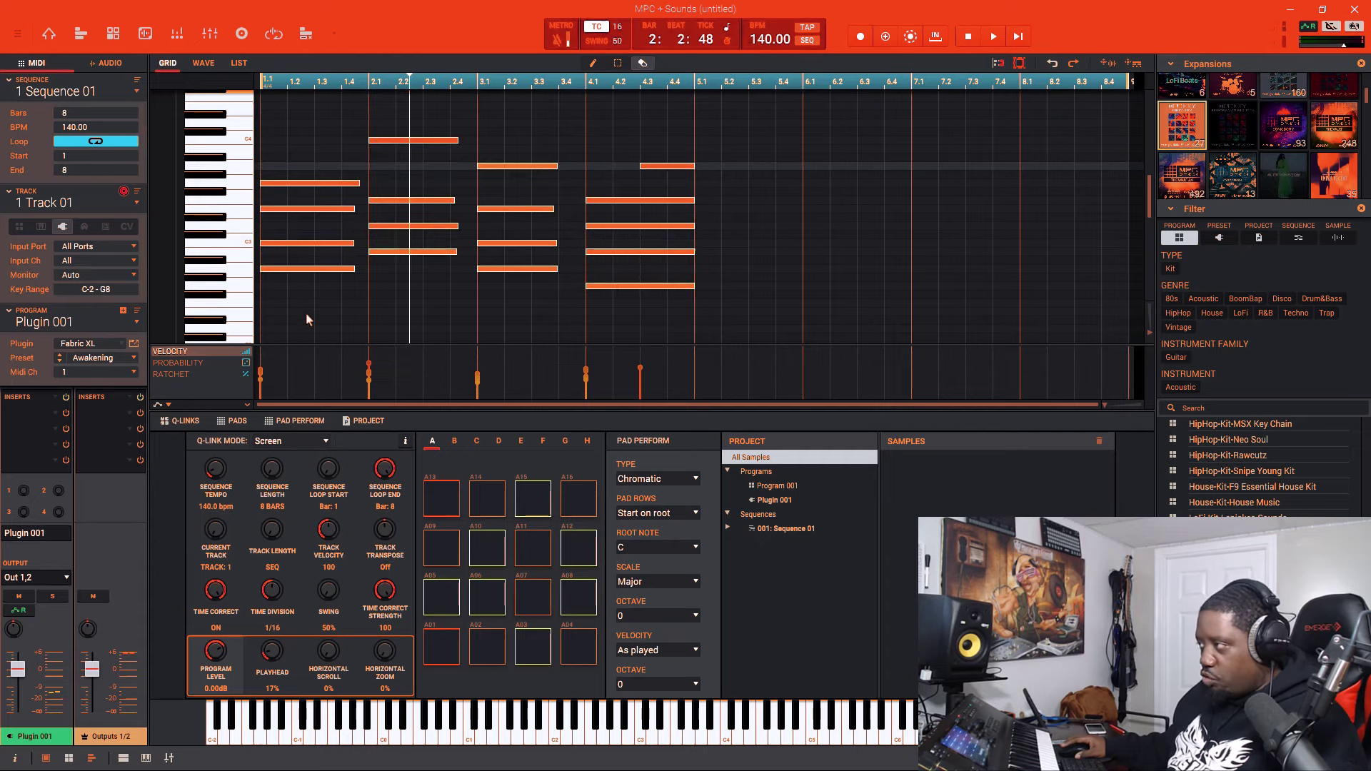
key(ctrl+d)
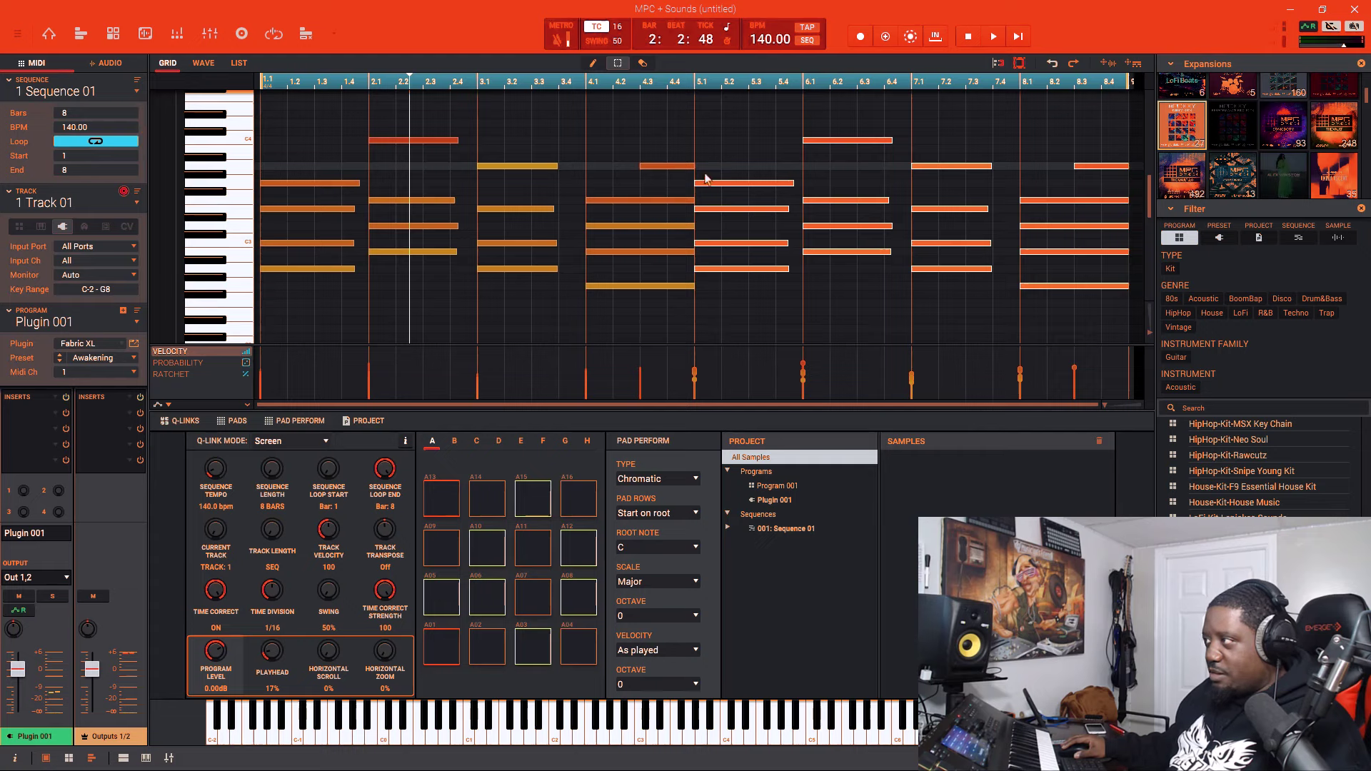
key(Delete)
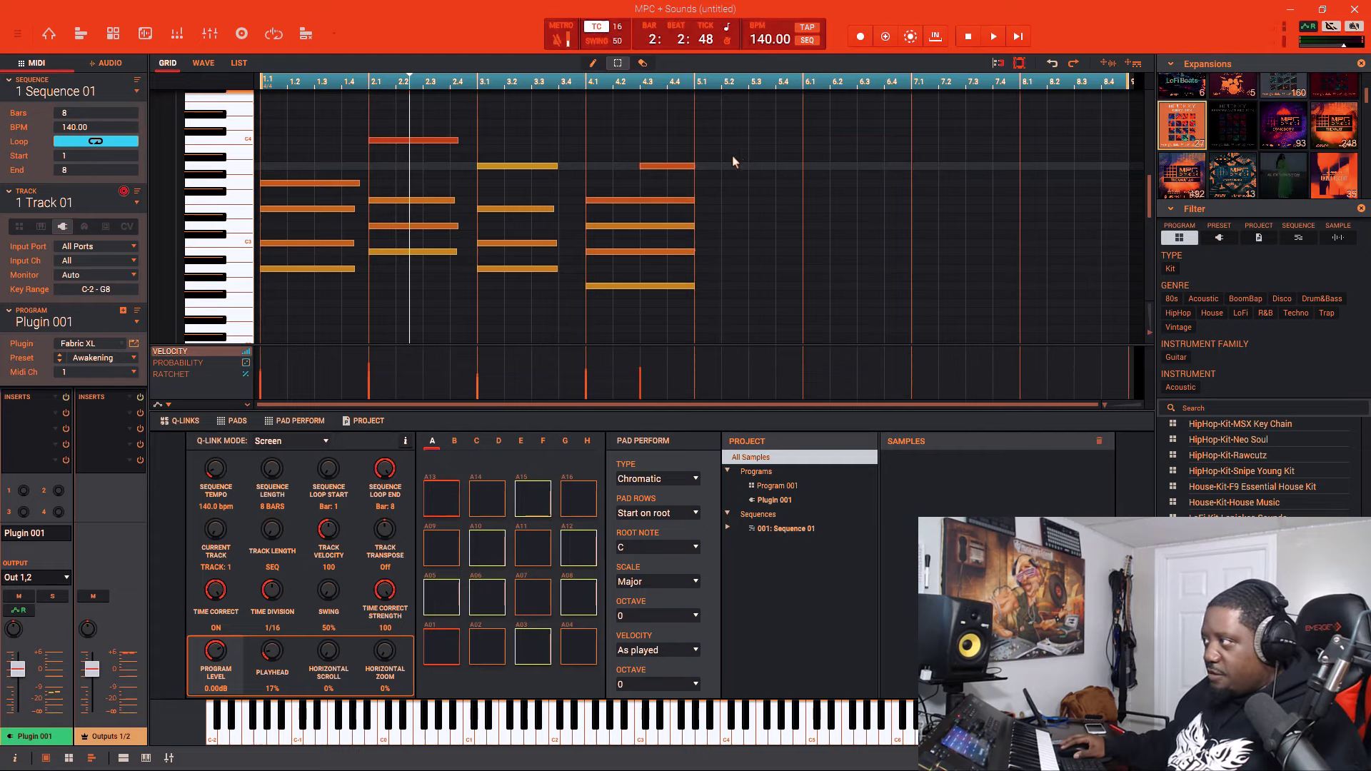
Try duplicating all the notes with the bar 4 chord lengthened to 5.2, and return the chord's end to 5.1
drag(711, 145, 725, 301)
drag(742, 135, 220, 293)
key(ctrl+d)
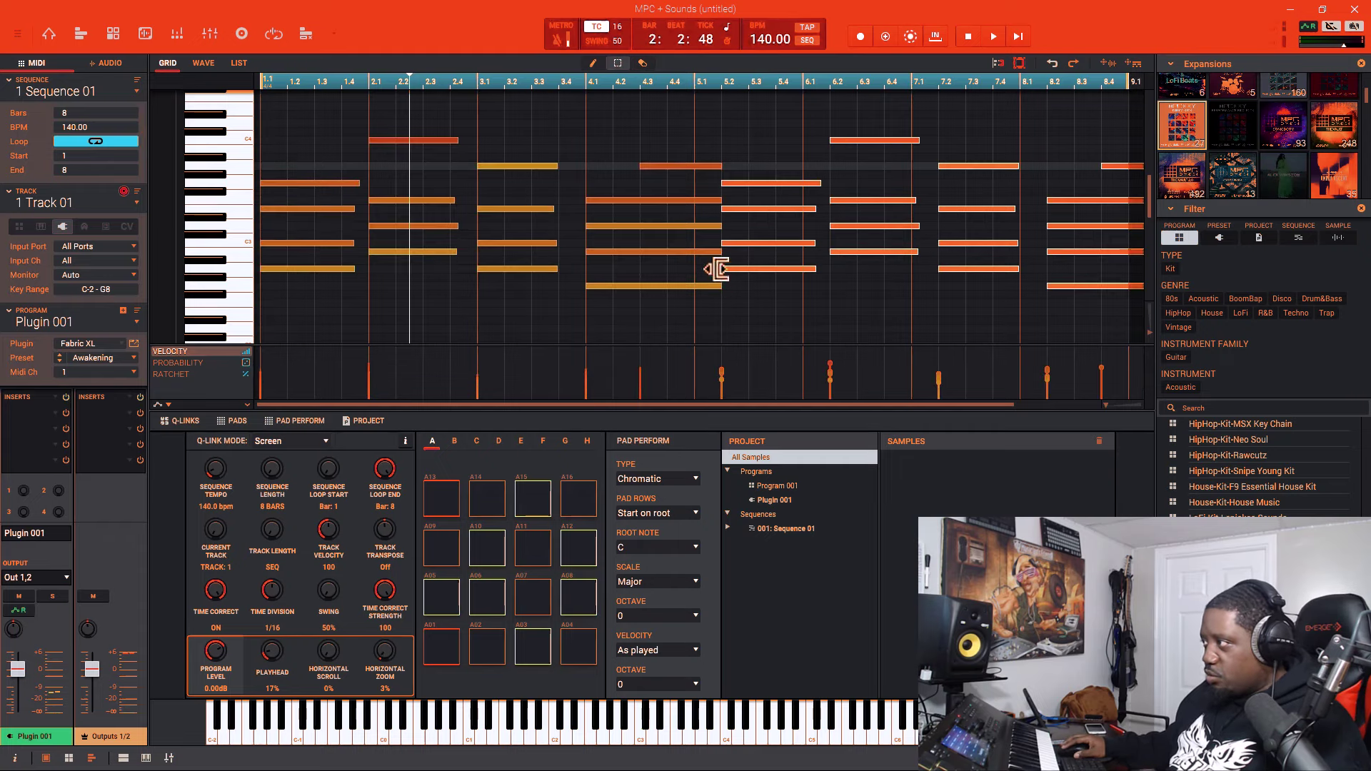
key(Delete)
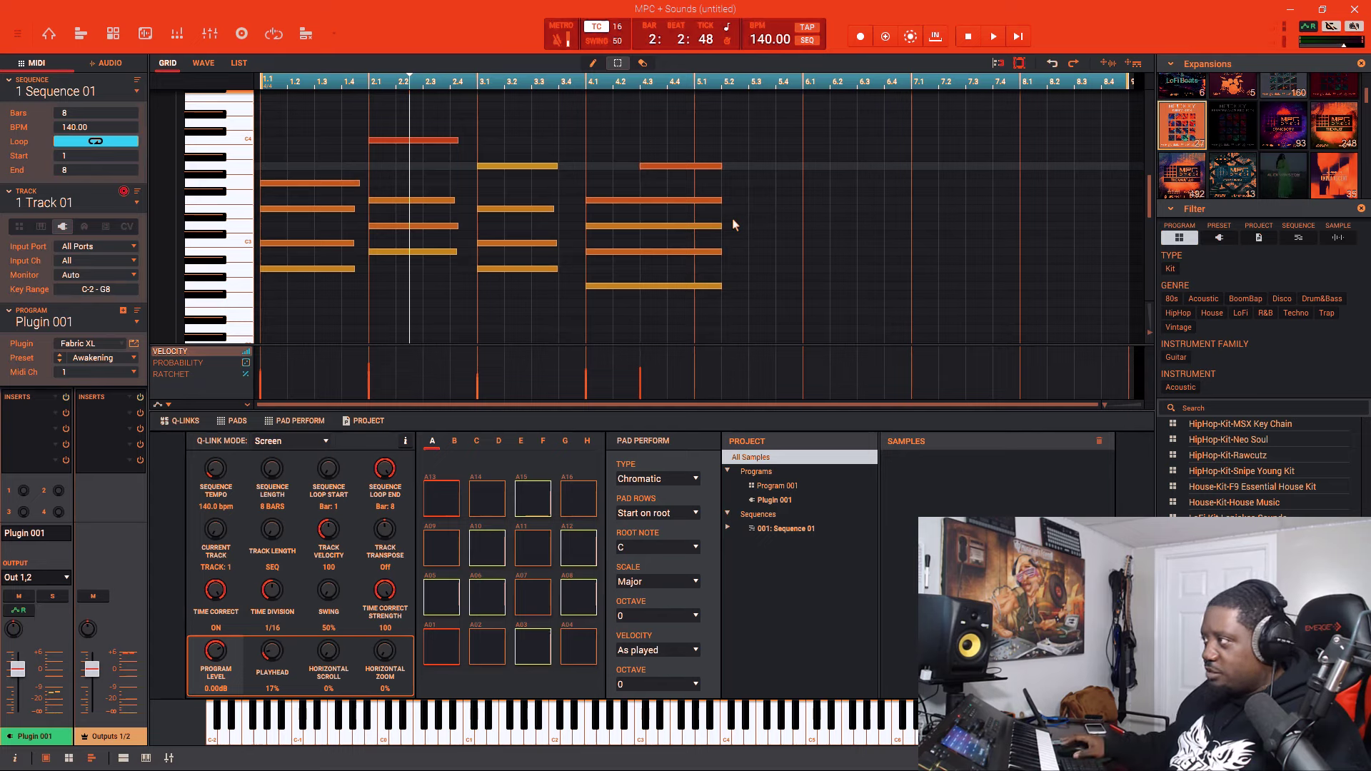
mouse_move(715, 131)
mouse_down()
mouse_move(682, 314)
mouse_move(704, 303)
mouse_up()
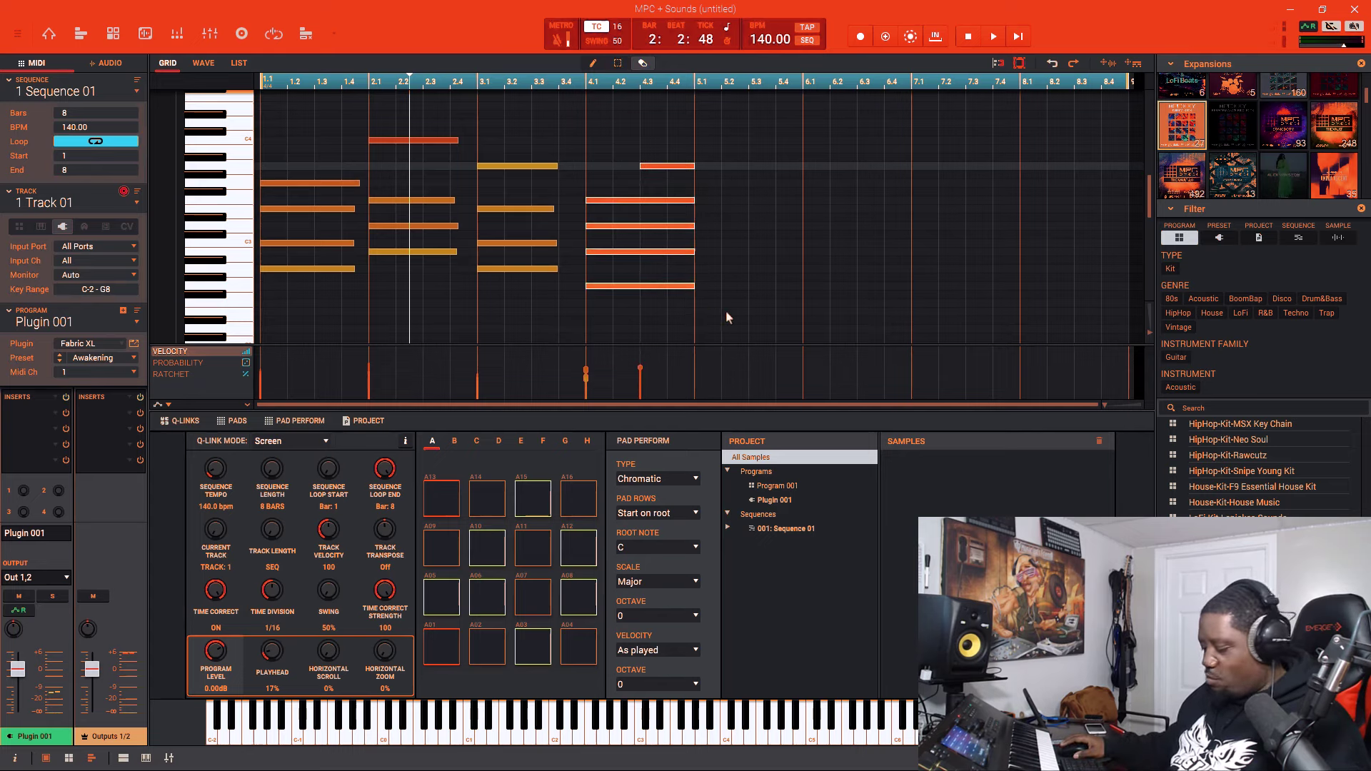
Duplicate only the bar 4 notes into bar 5, and delete the copies
key(e)
key(ctrl+d)
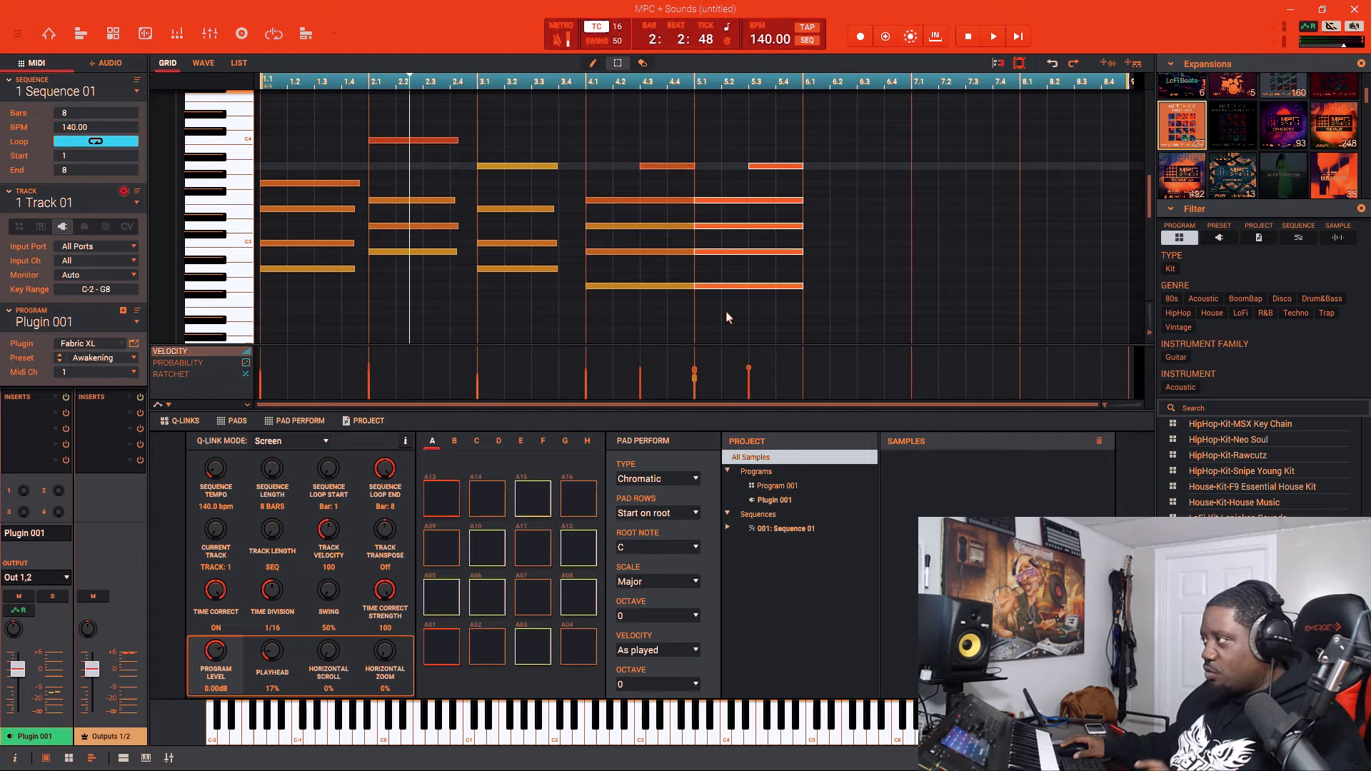
key(s)
click(794, 242)
drag(794, 241, 753, 306)
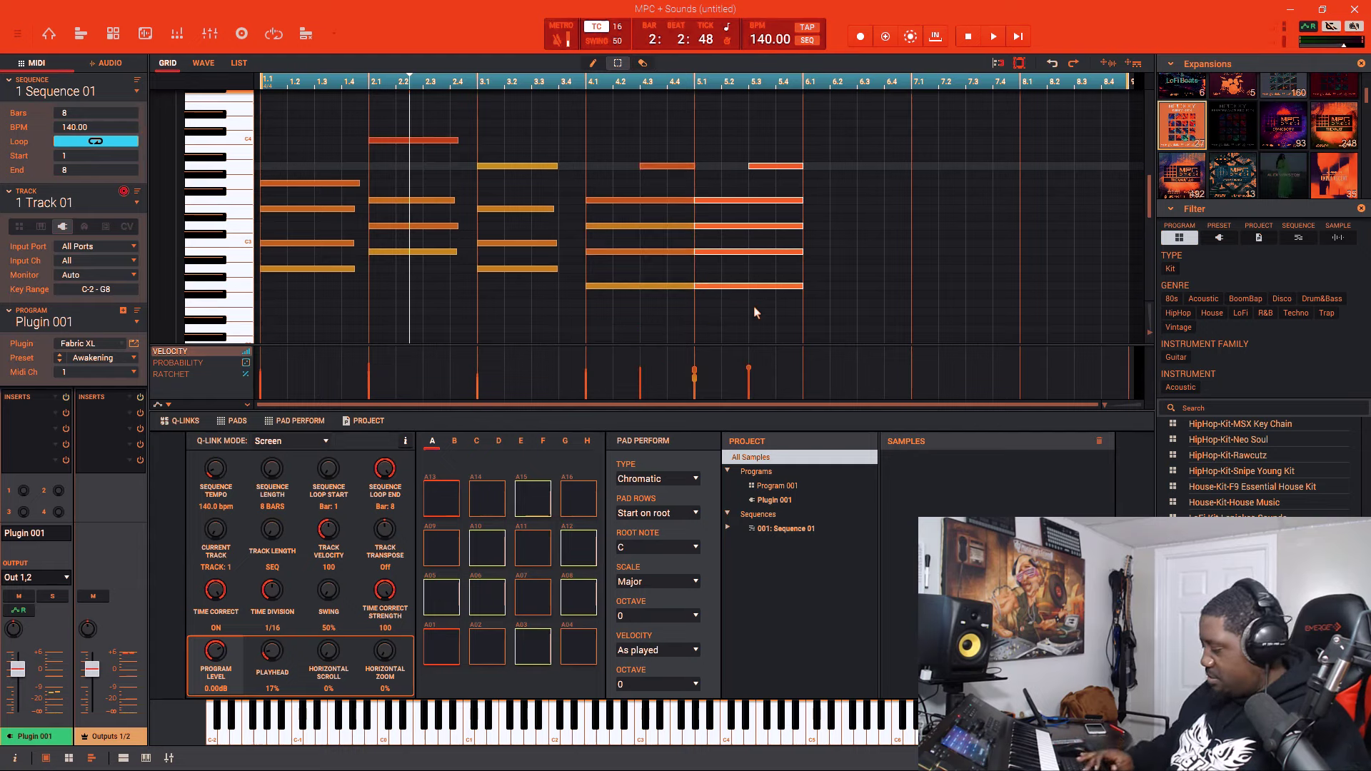
key(Delete)
Duplicate the chords of bars 3 and 4 into bars 5 and 6, and undo the duplication
drag(680, 126, 489, 303)
key(ctrl+d)
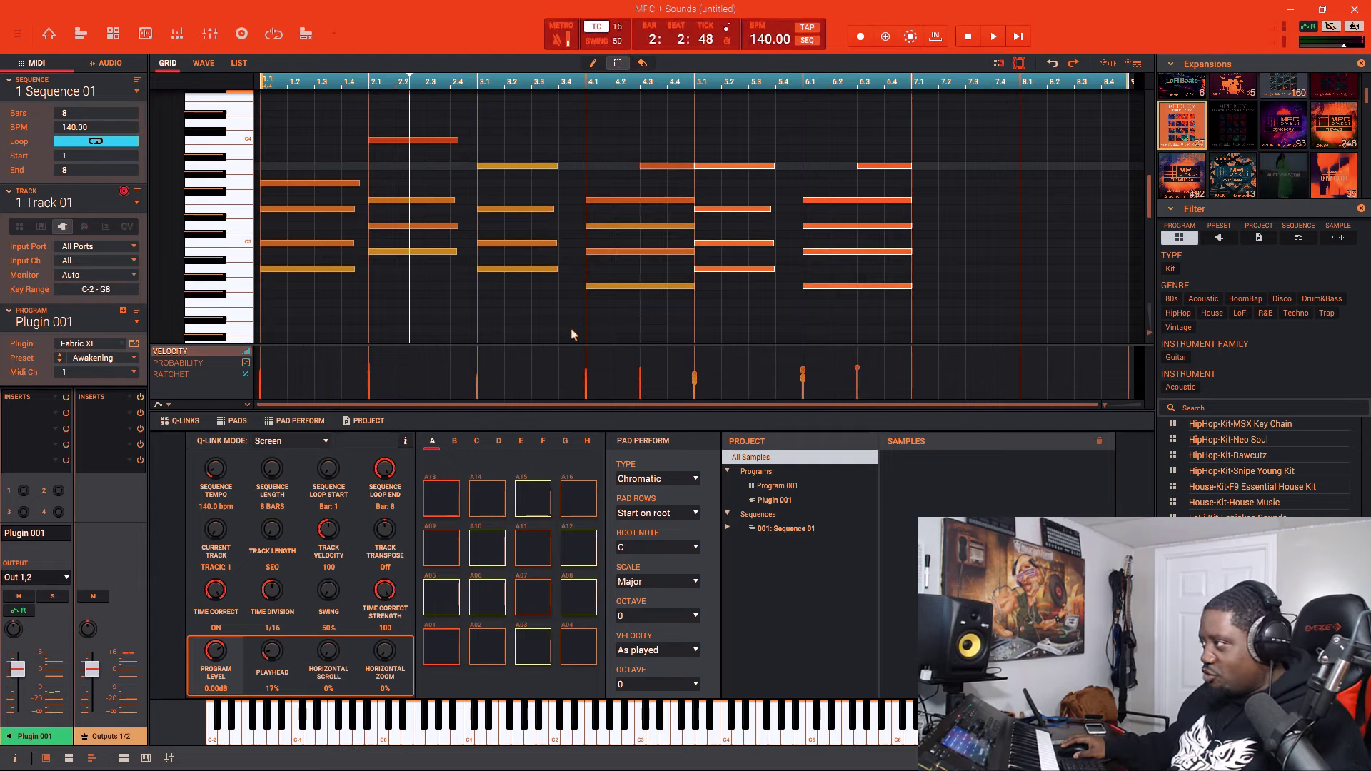
key(ctrl+z)
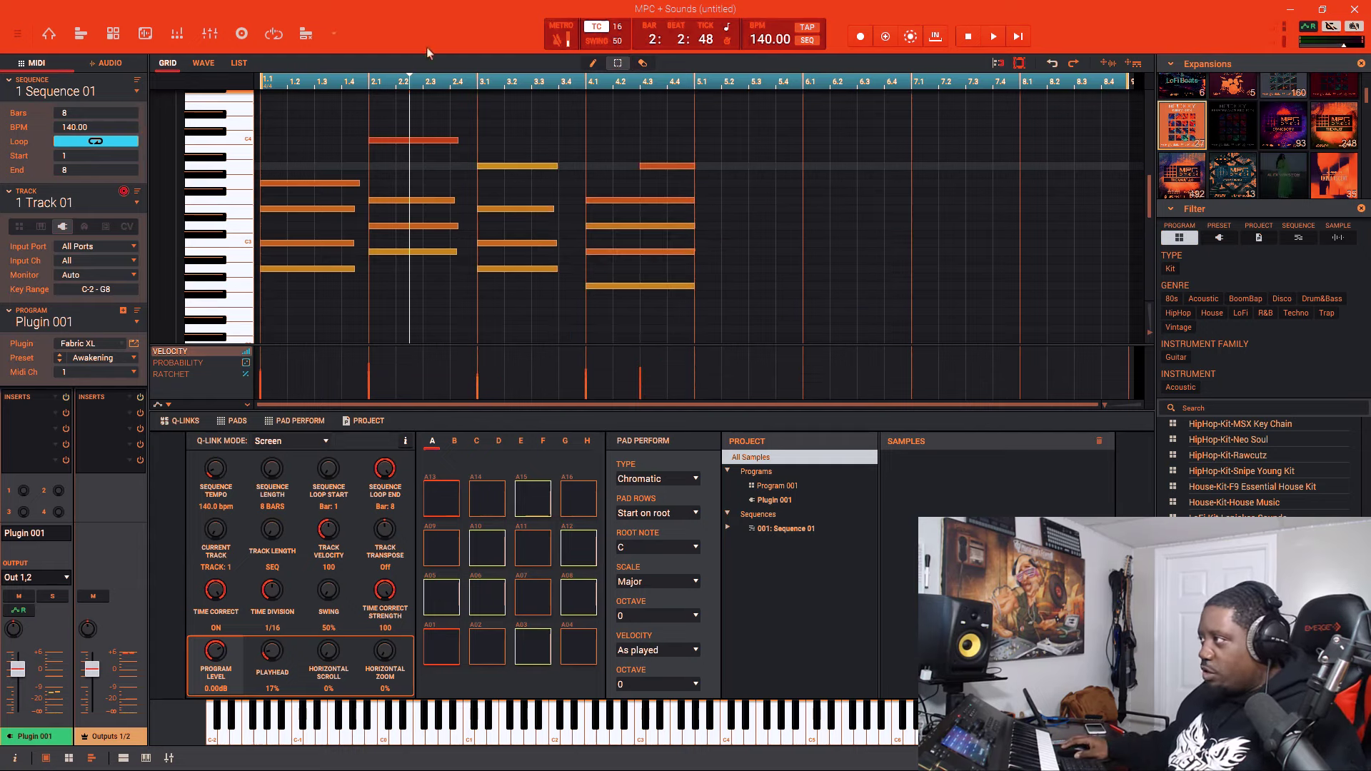
Duplicate the whole four-bar chord progression once more, and undo the duplication
mouse_move(648, 114)
mouse_down()
mouse_move(413, 328)
mouse_move(269, 329)
mouse_up()
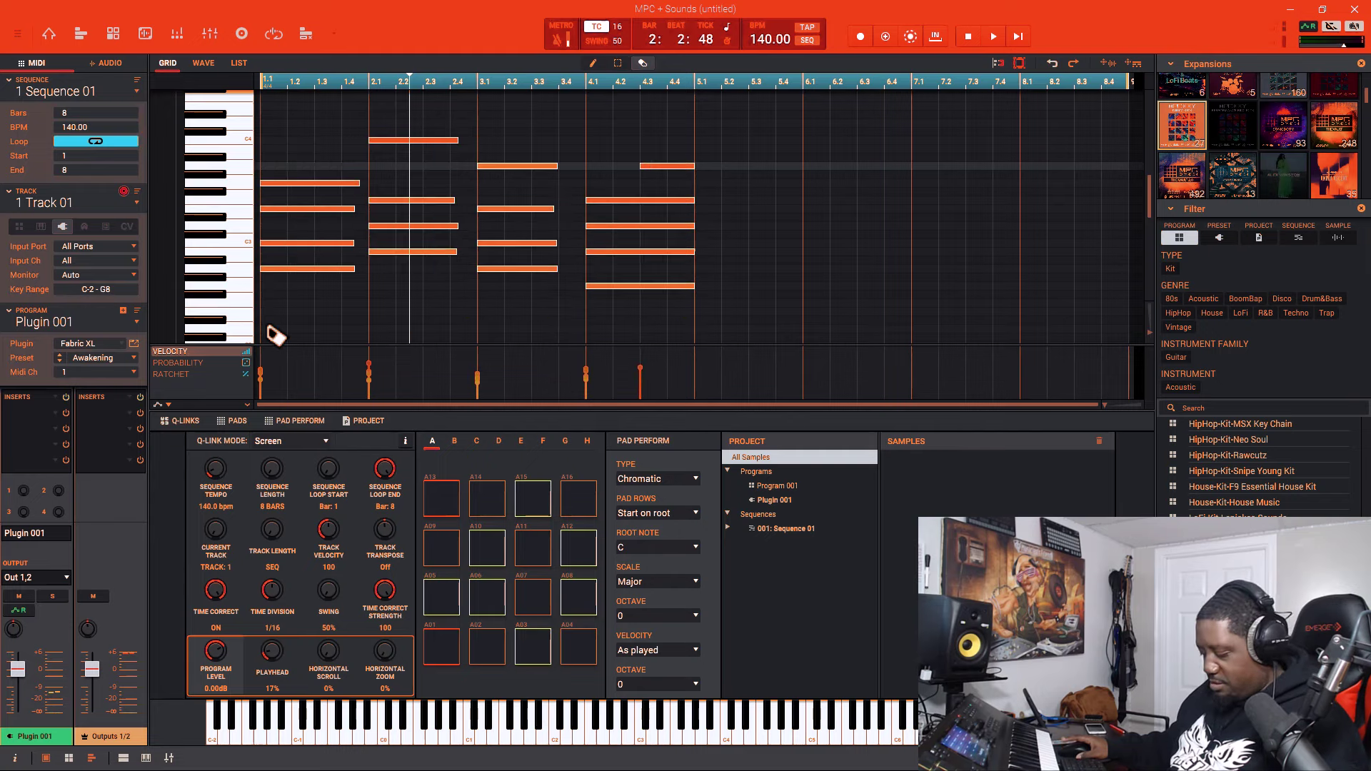
key(ctrl+d)
key(ctrl+z)
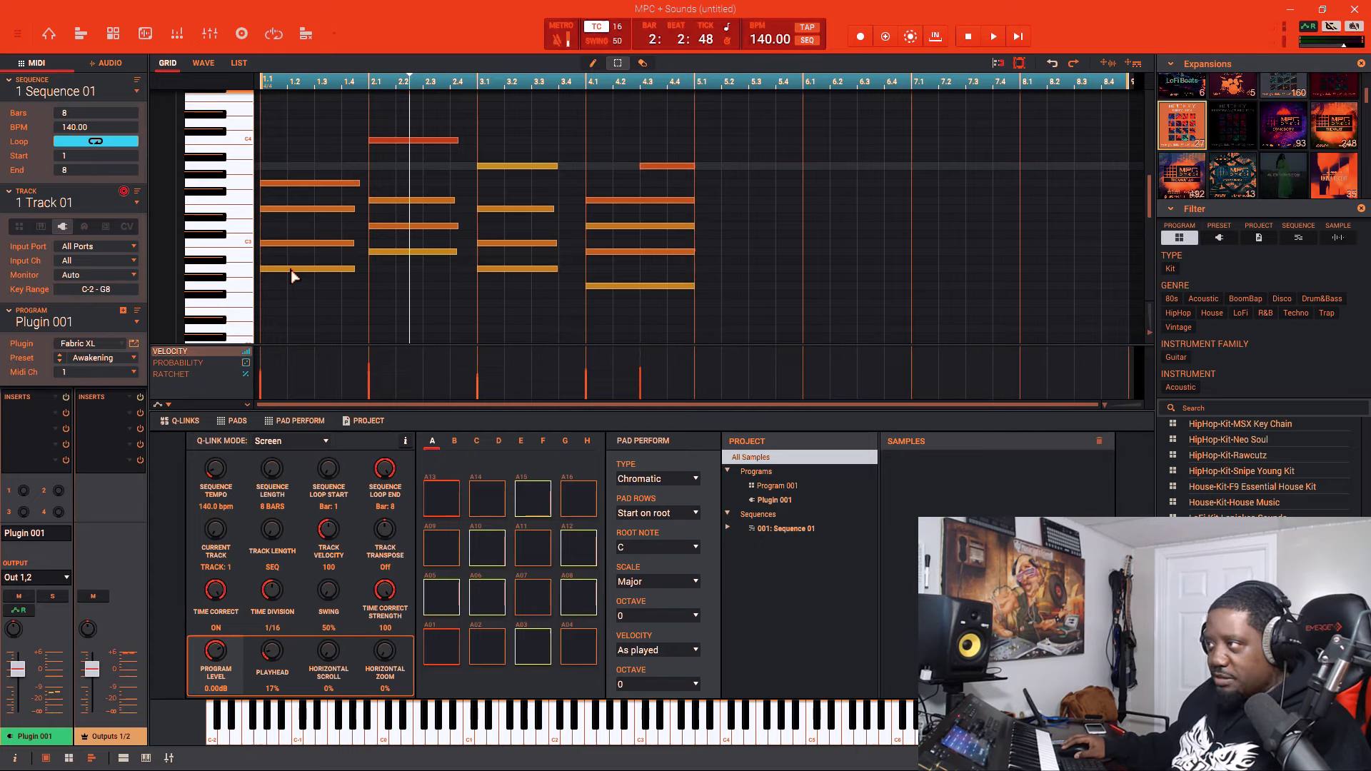
Copy the lowest note of bar 1 to the start of bar 5, and delete the copy
drag(293, 277, 727, 282)
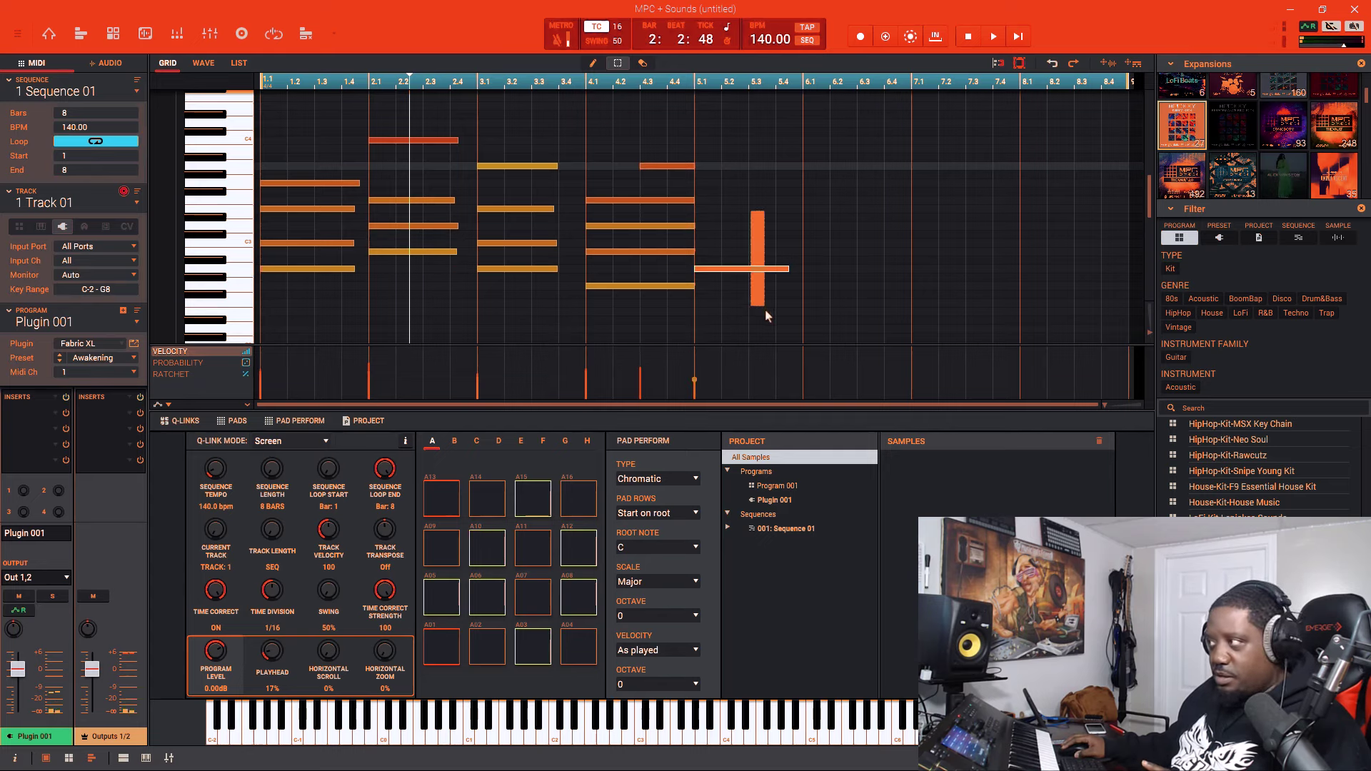
key(Delete)
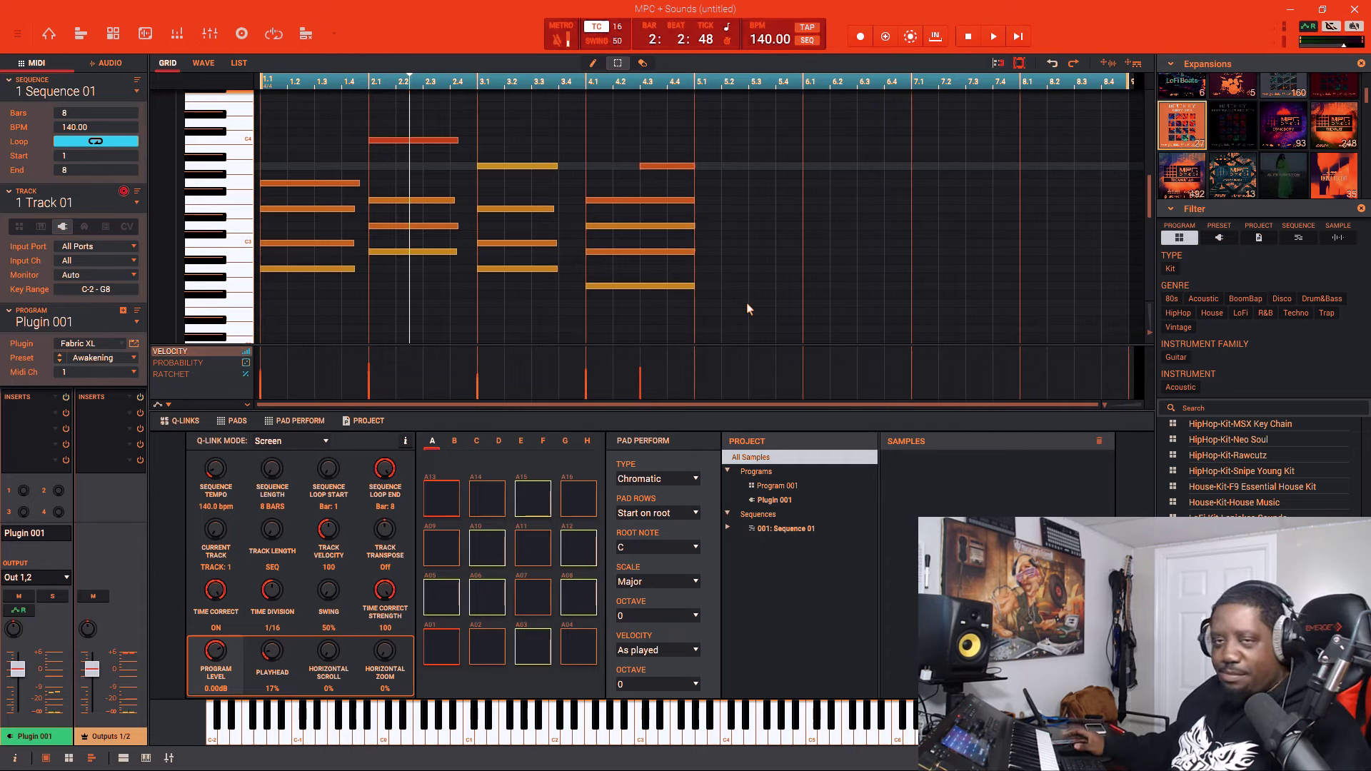
Copy the whole four-bar chord progression to the start of bar 5, and undo the copy
drag(735, 104, 283, 271)
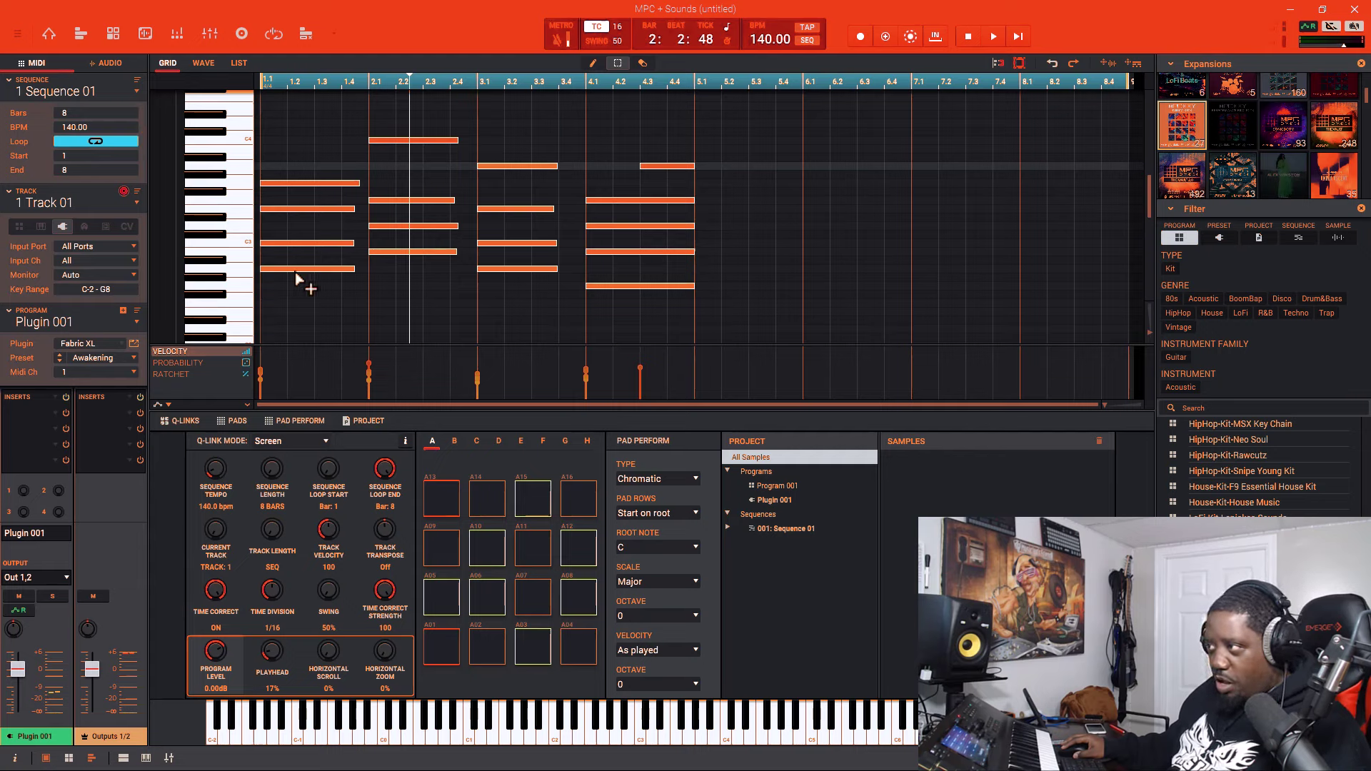
drag(300, 275, 726, 280)
key(ctrl+z)
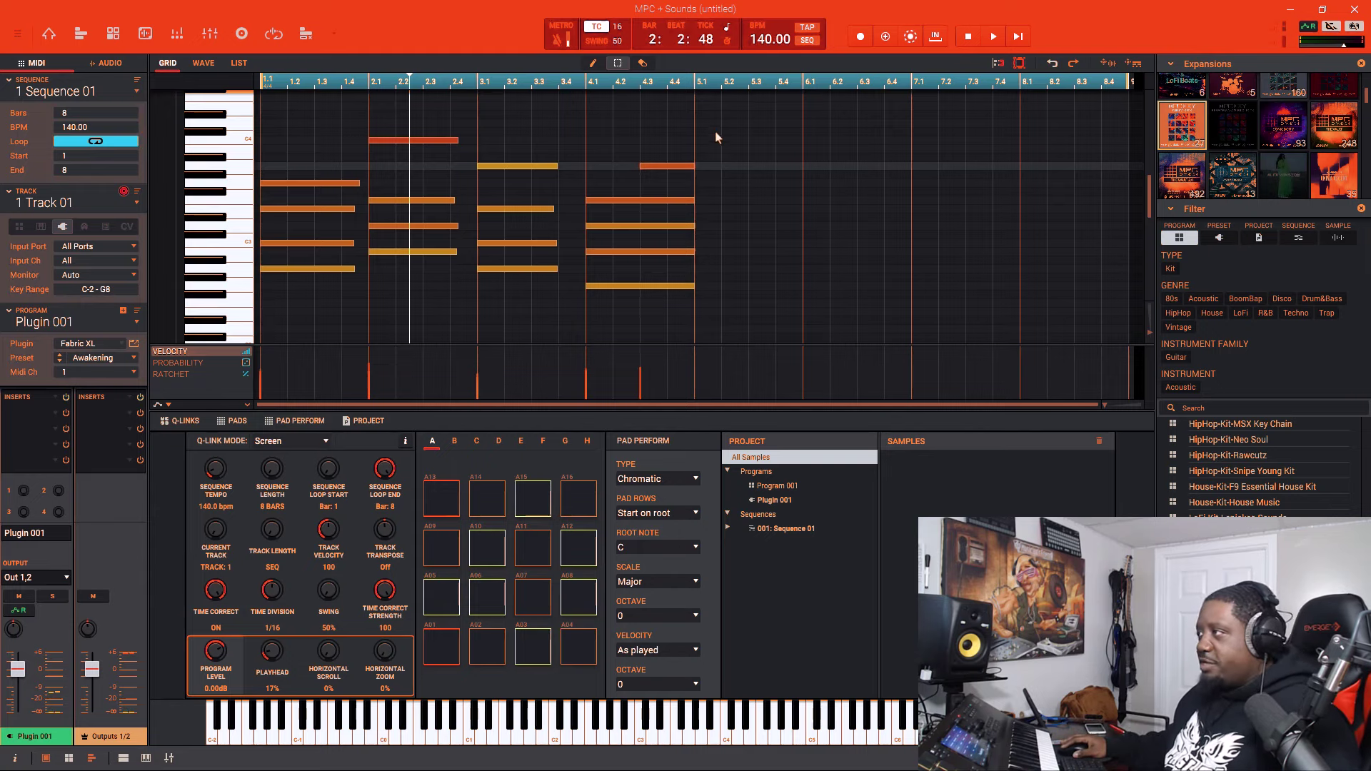
Delete all chord notes of bars 1 to 4 from the MIDI track
drag(716, 132, 218, 339)
scroll(582, 297, up, 15)
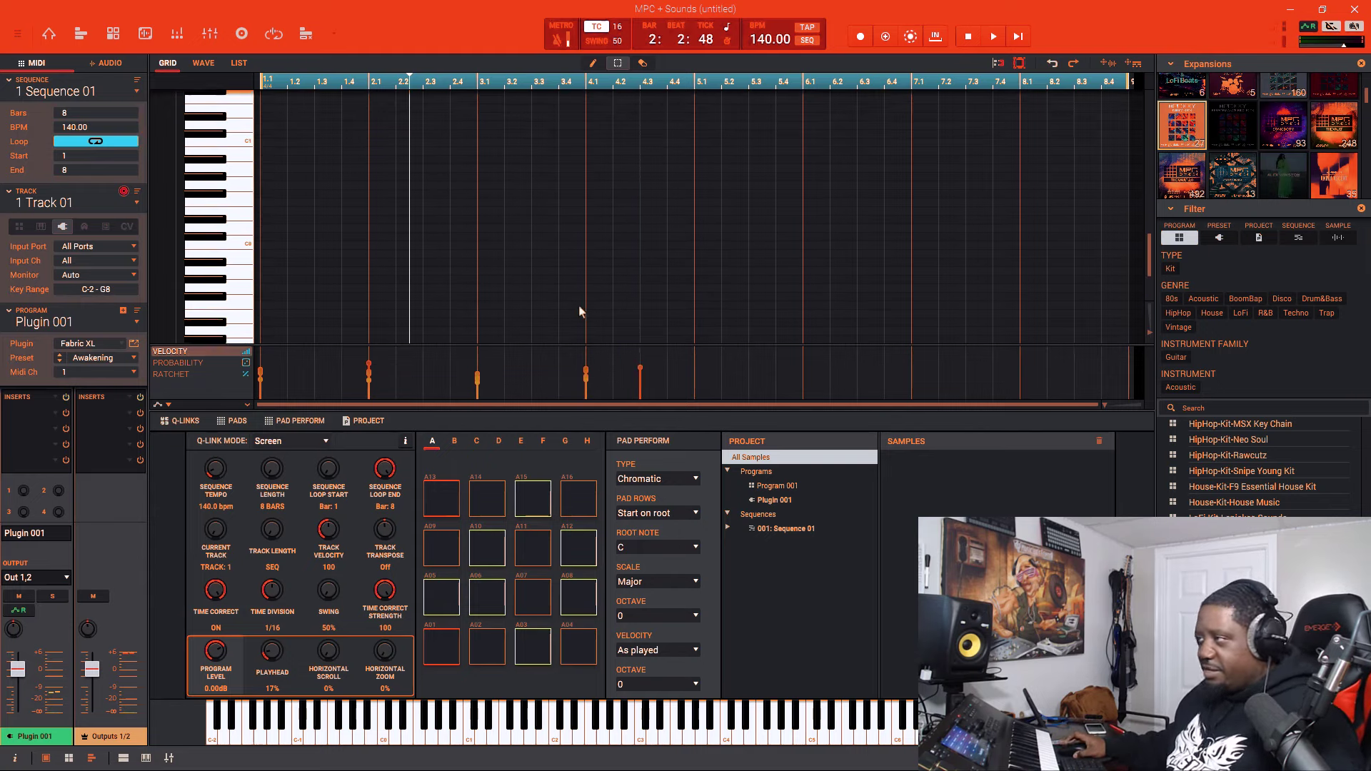
scroll(582, 297, up, 3)
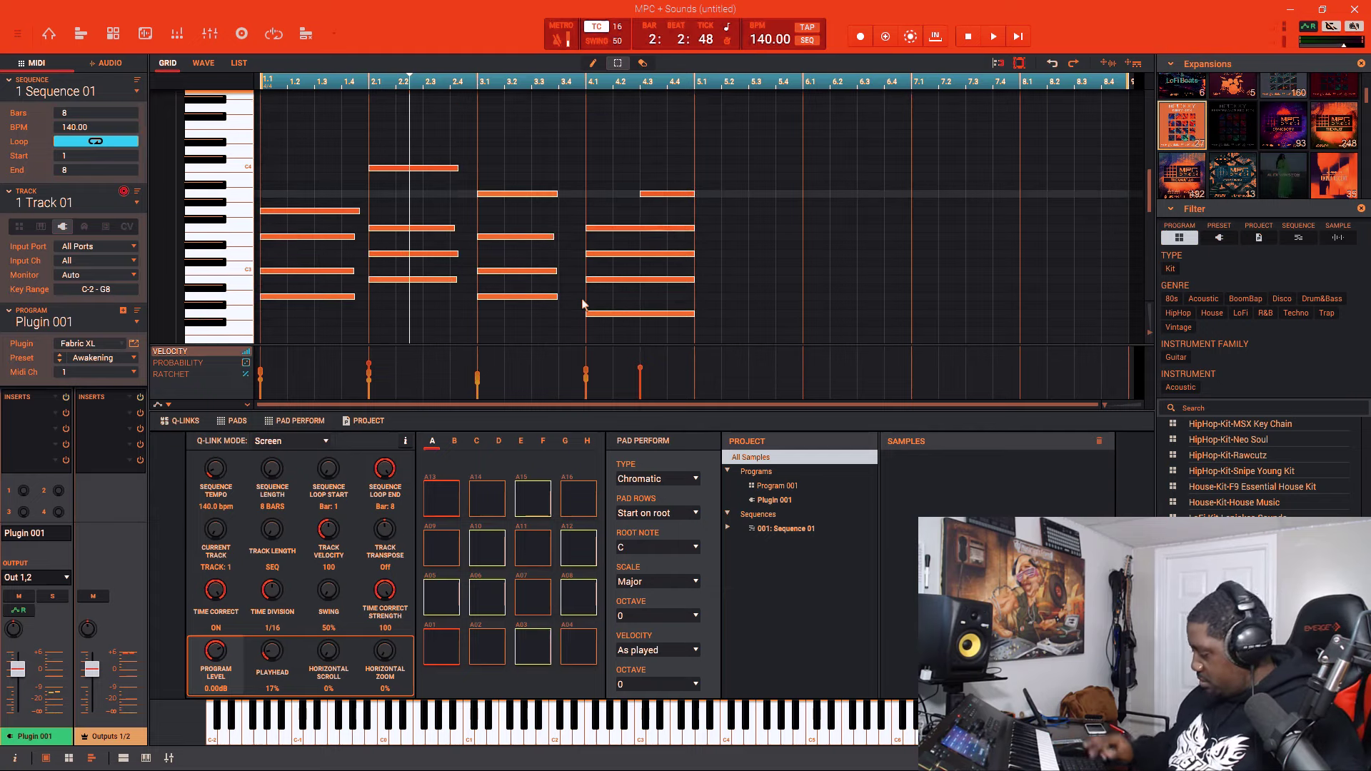
key(Delete)
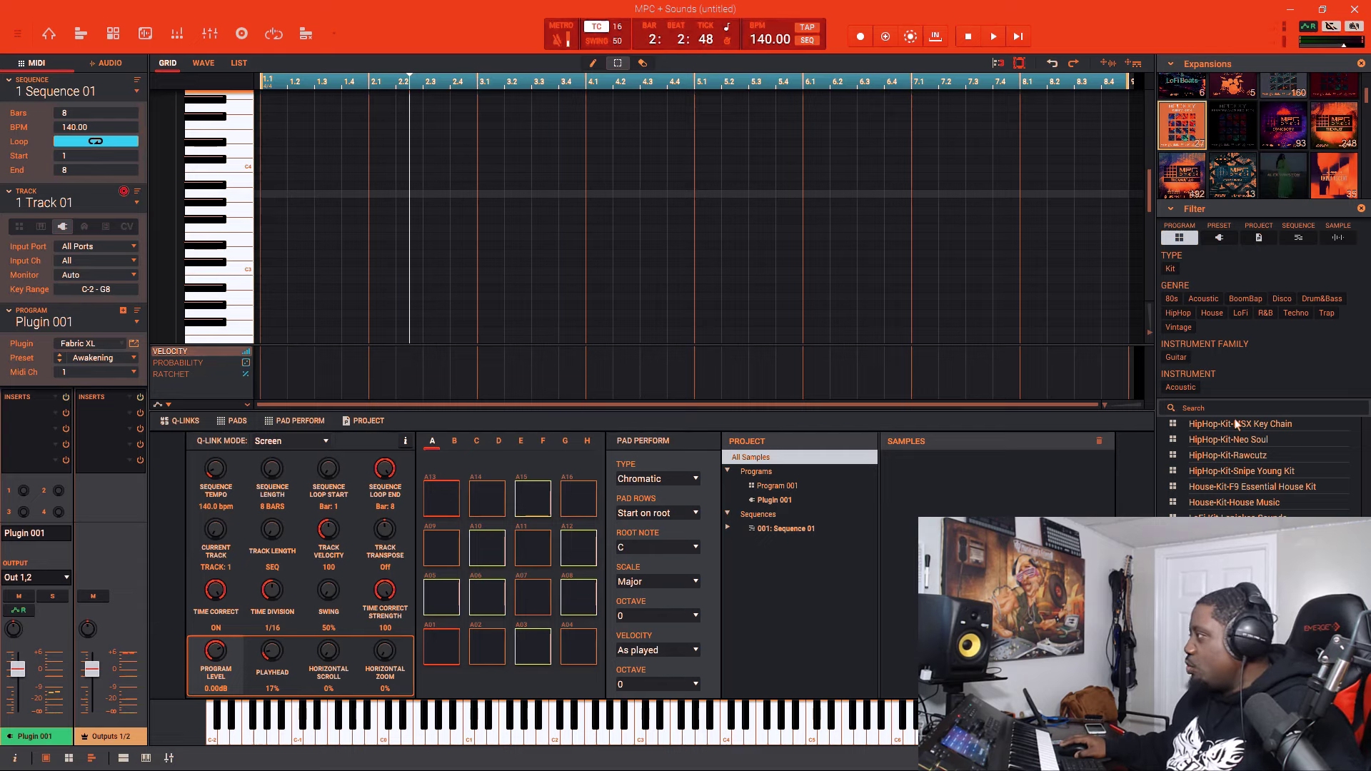
Add the Melodic, Trap Soul sample Trap Soul-Melodic-LS7 GuitLp to the project and place it at bar 1 of Audio 001
click(1341, 239)
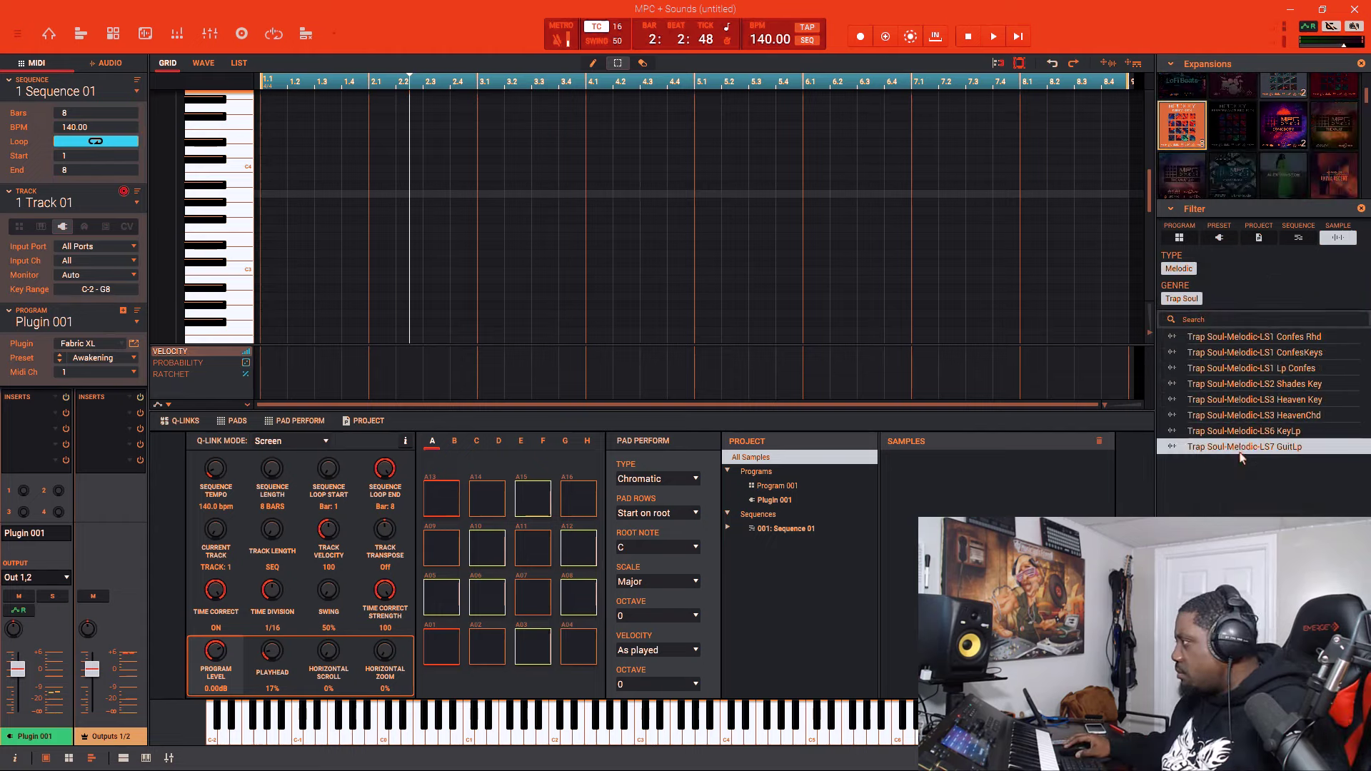
drag(1245, 450, 898, 459)
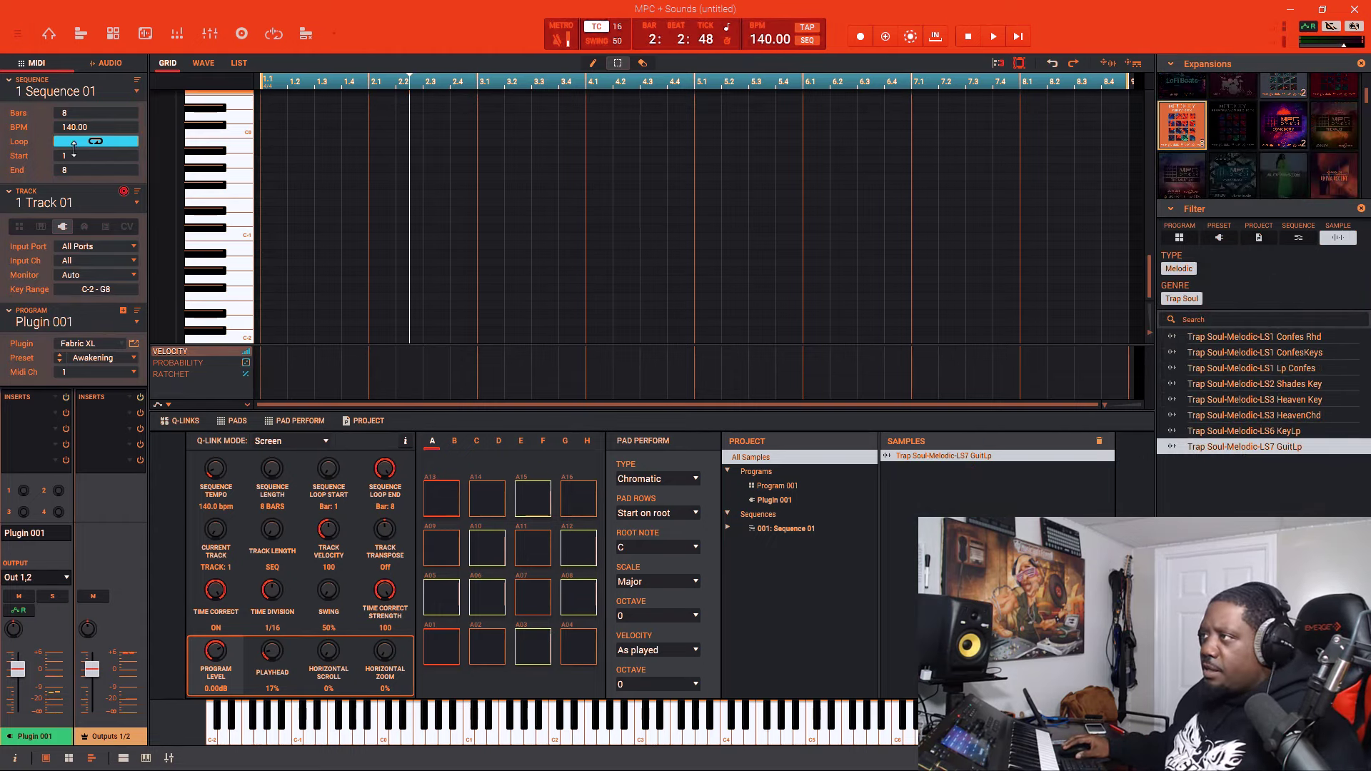
click(105, 64)
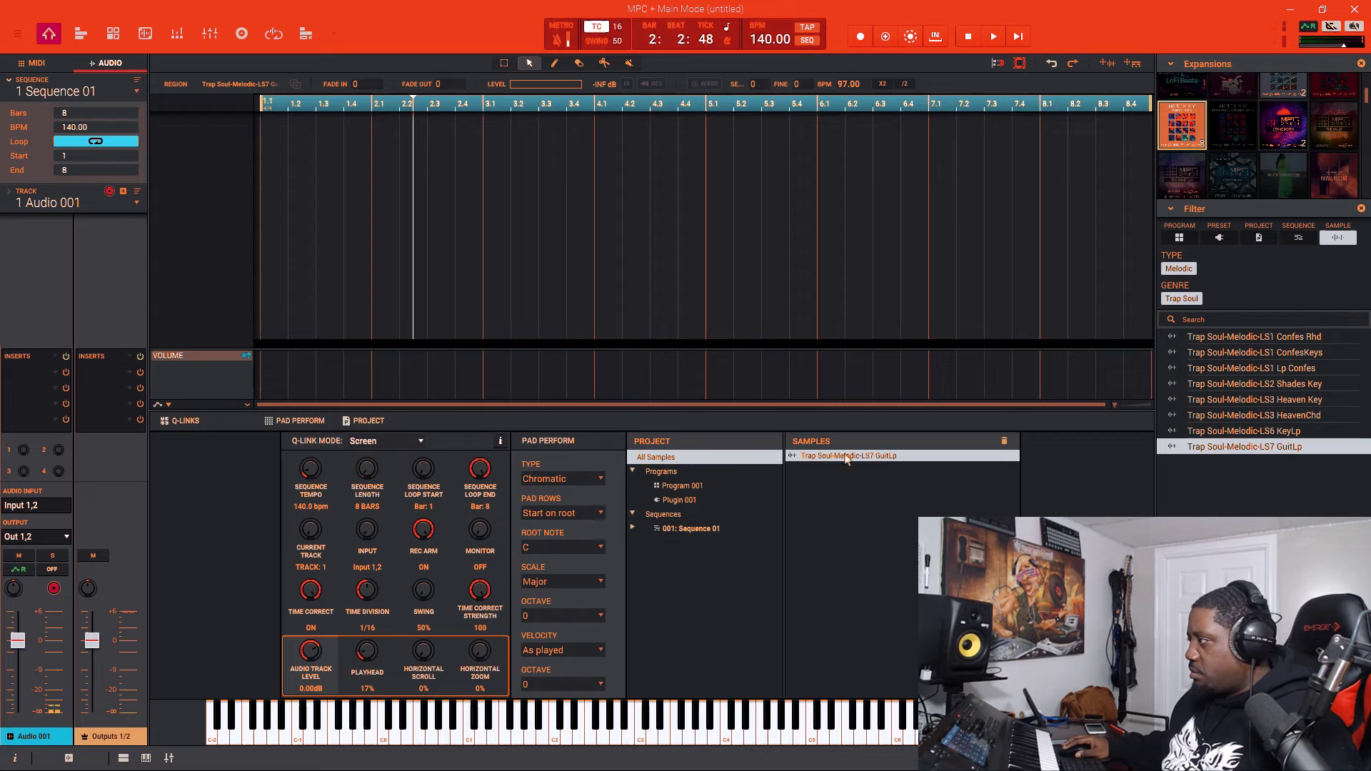
drag(847, 458, 260, 242)
Warp the guitar loop region to the sequence tempo, playing it back before and after
key(space)
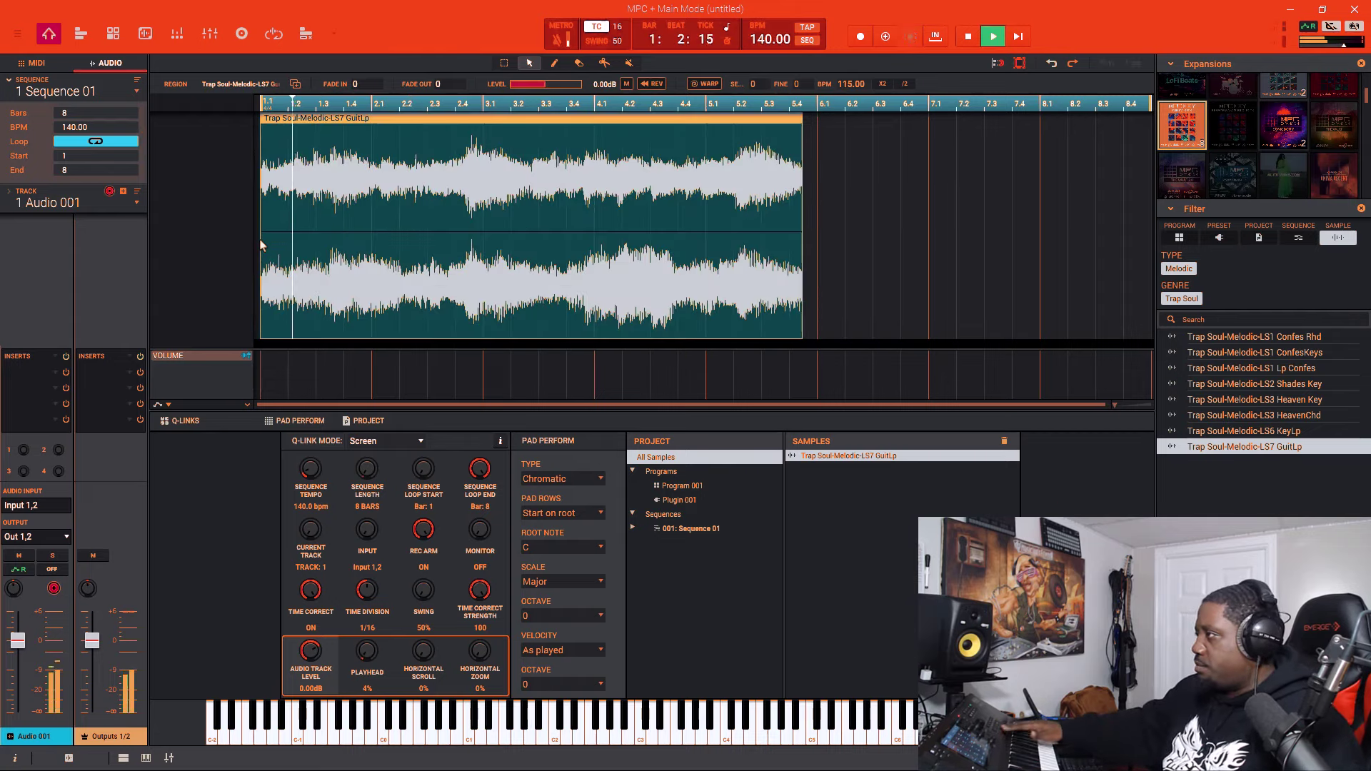
key(space)
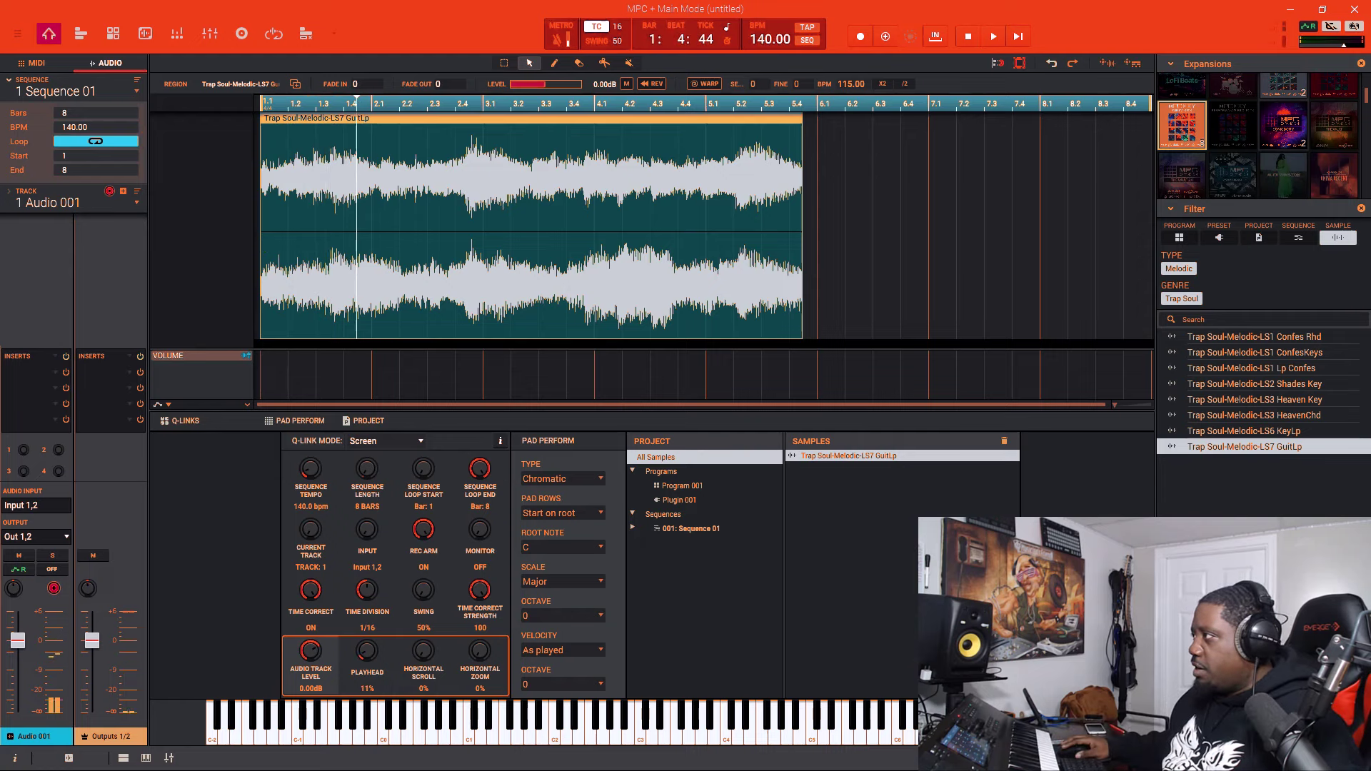
click(708, 85)
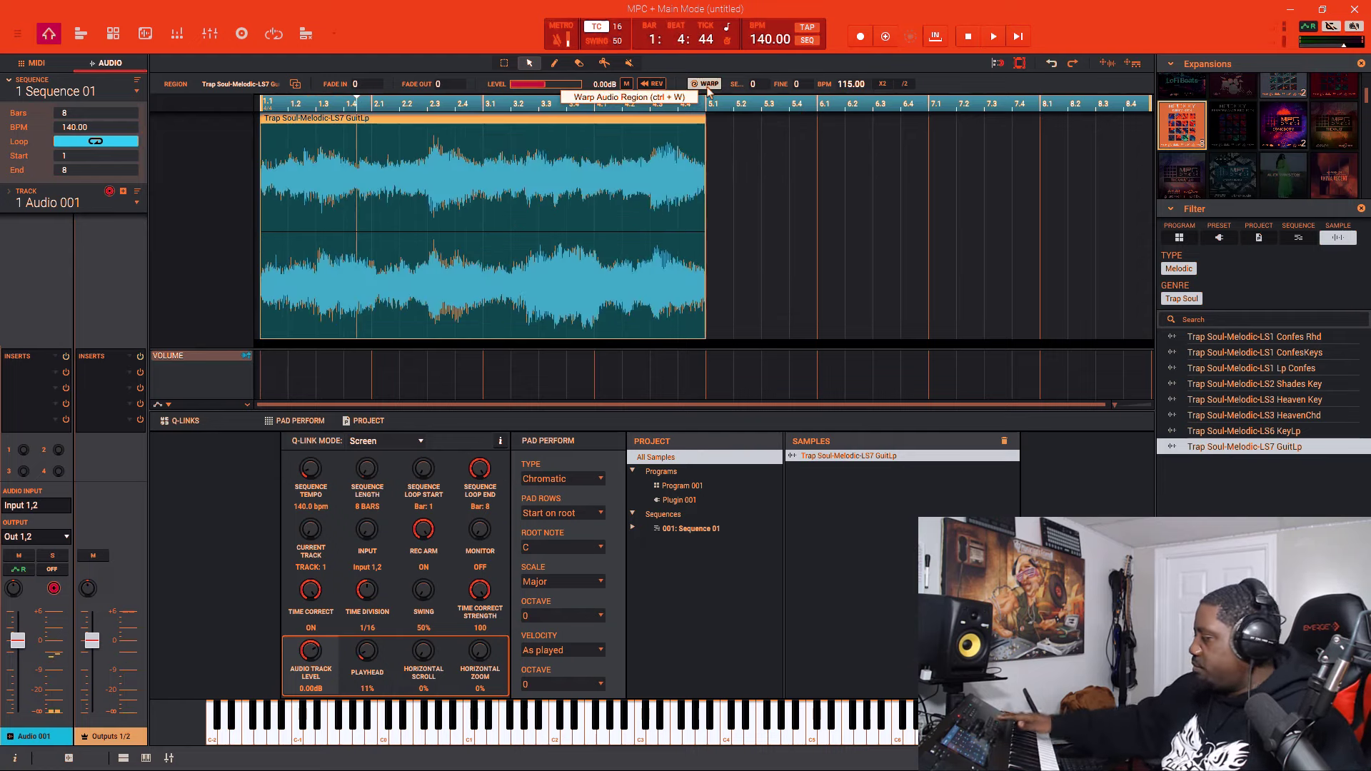
key(space)
key(space)
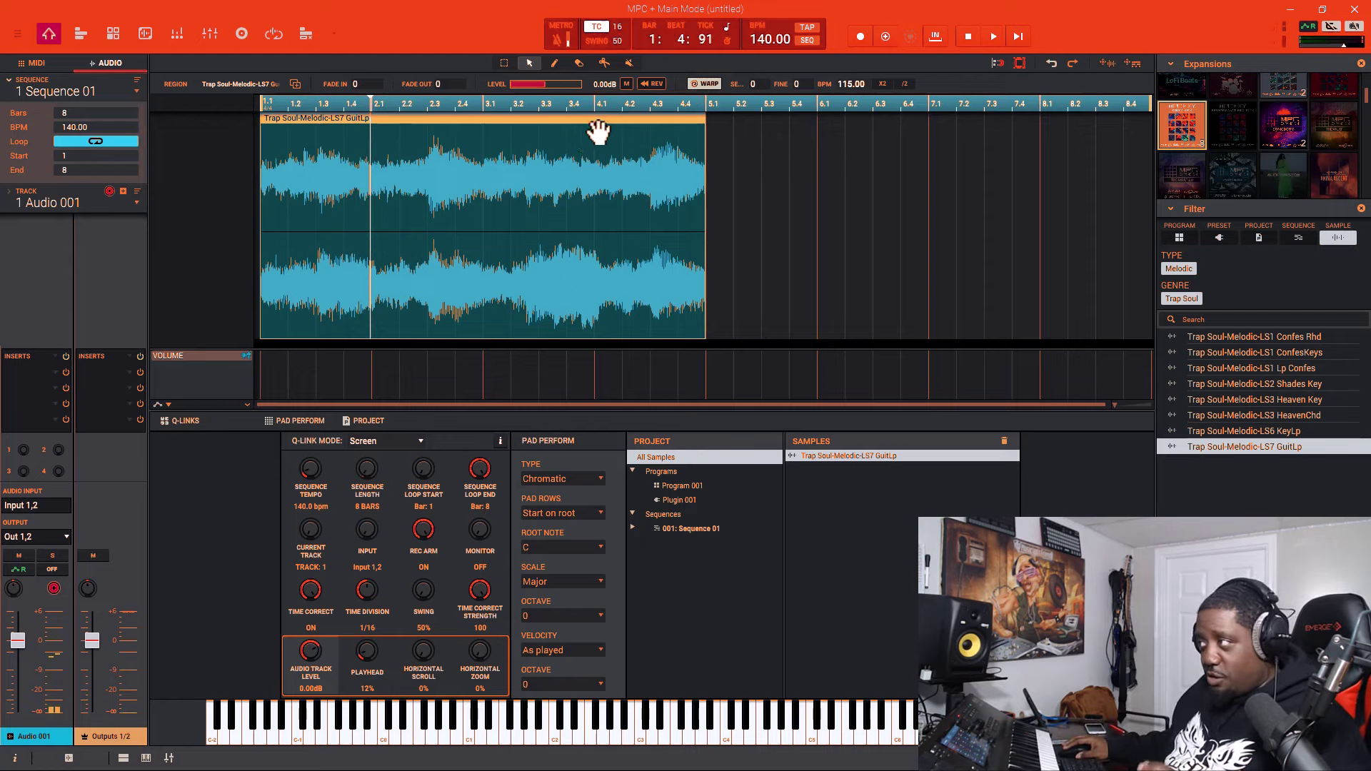
Duplicate the four-bar guitar loop region into bars 5 to 8, and delete the copy
click(876, 213)
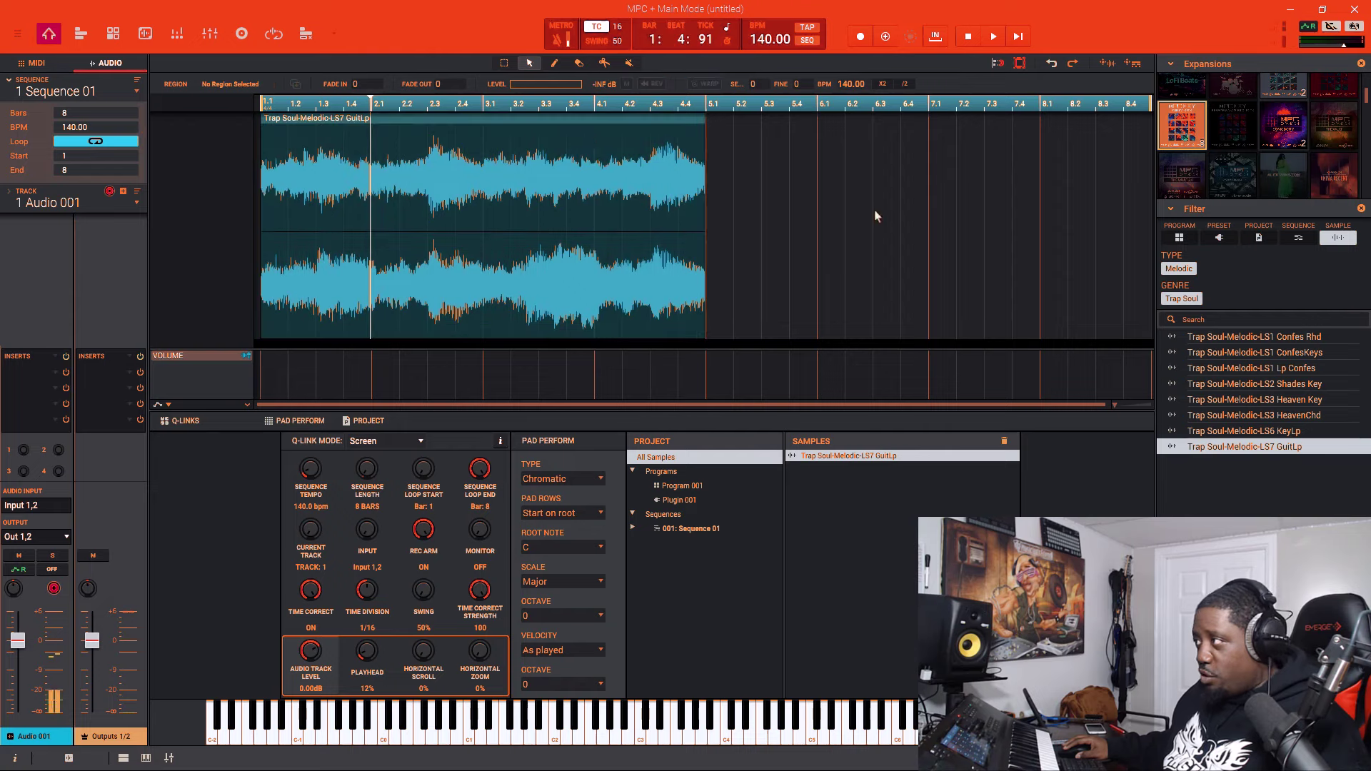
click(580, 131)
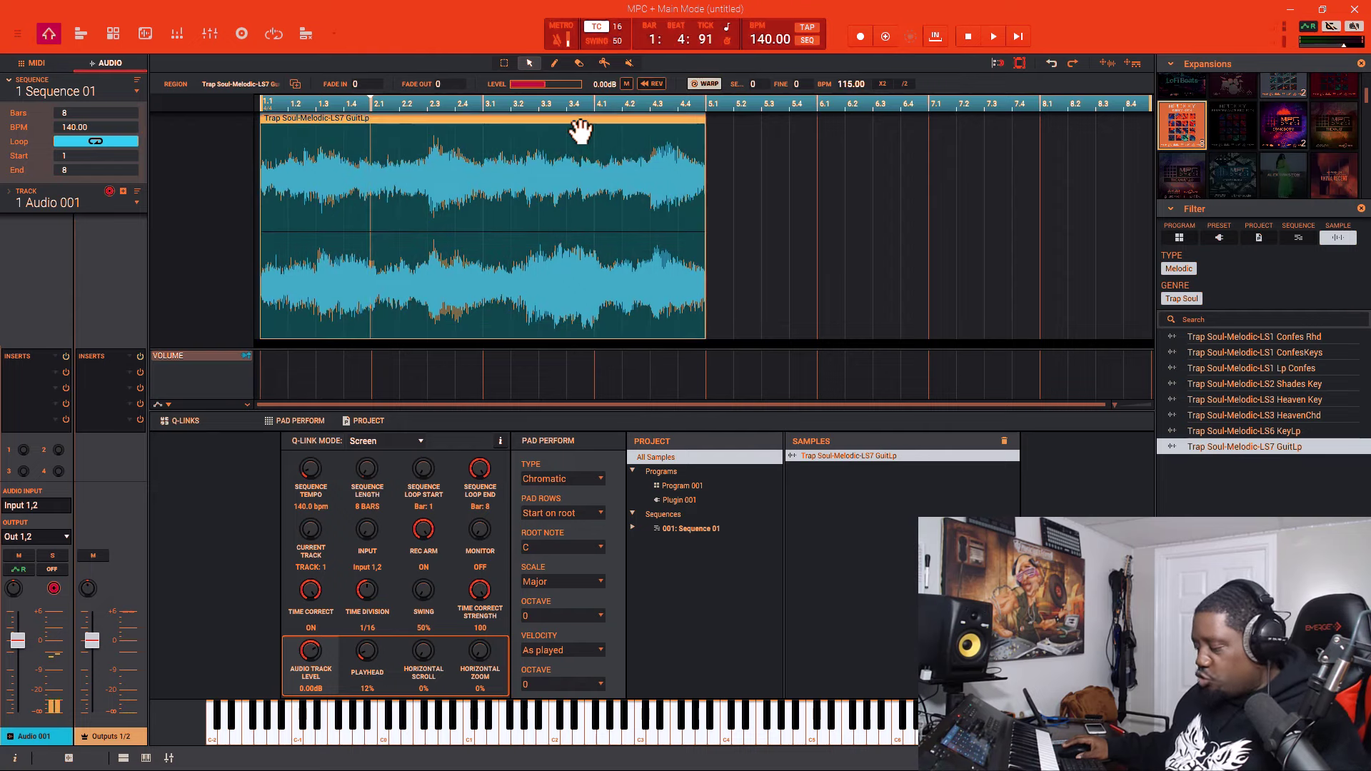
key(ctrl+d)
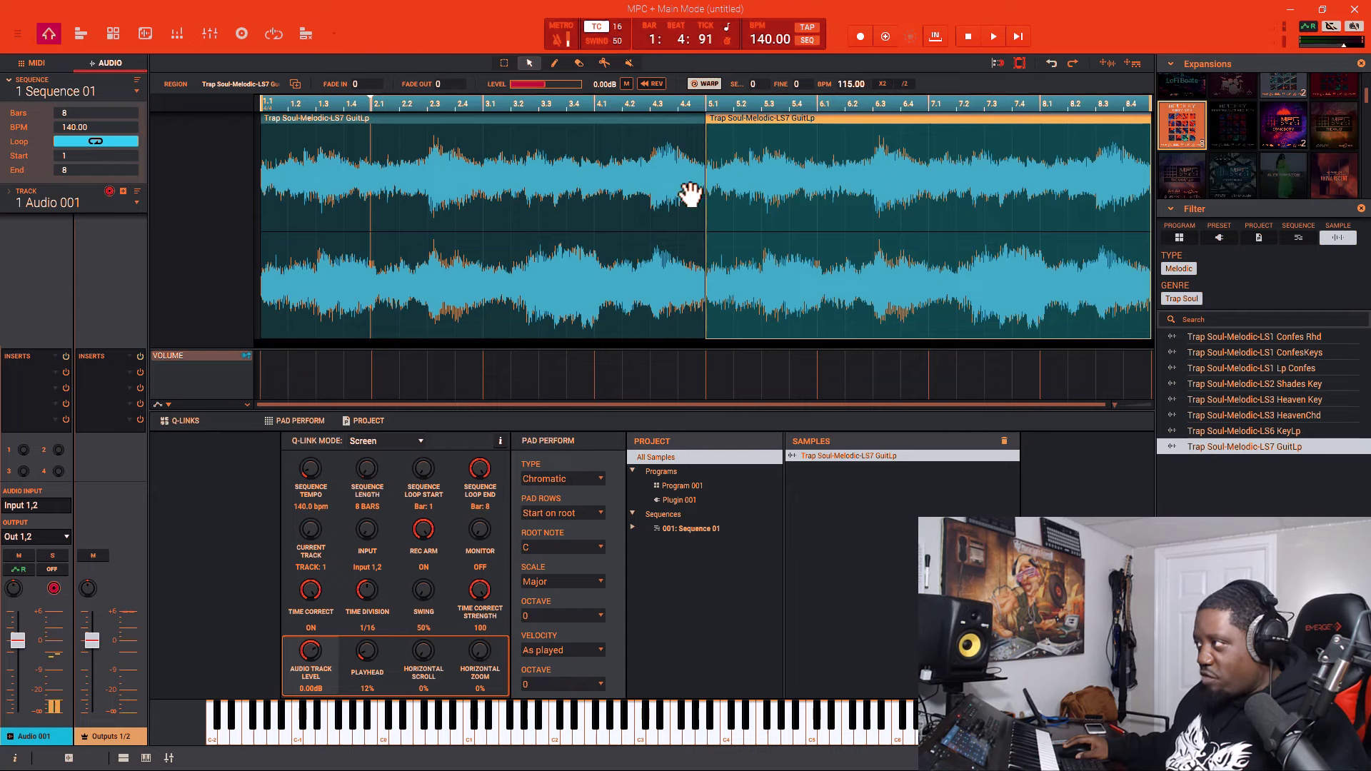
key(Delete)
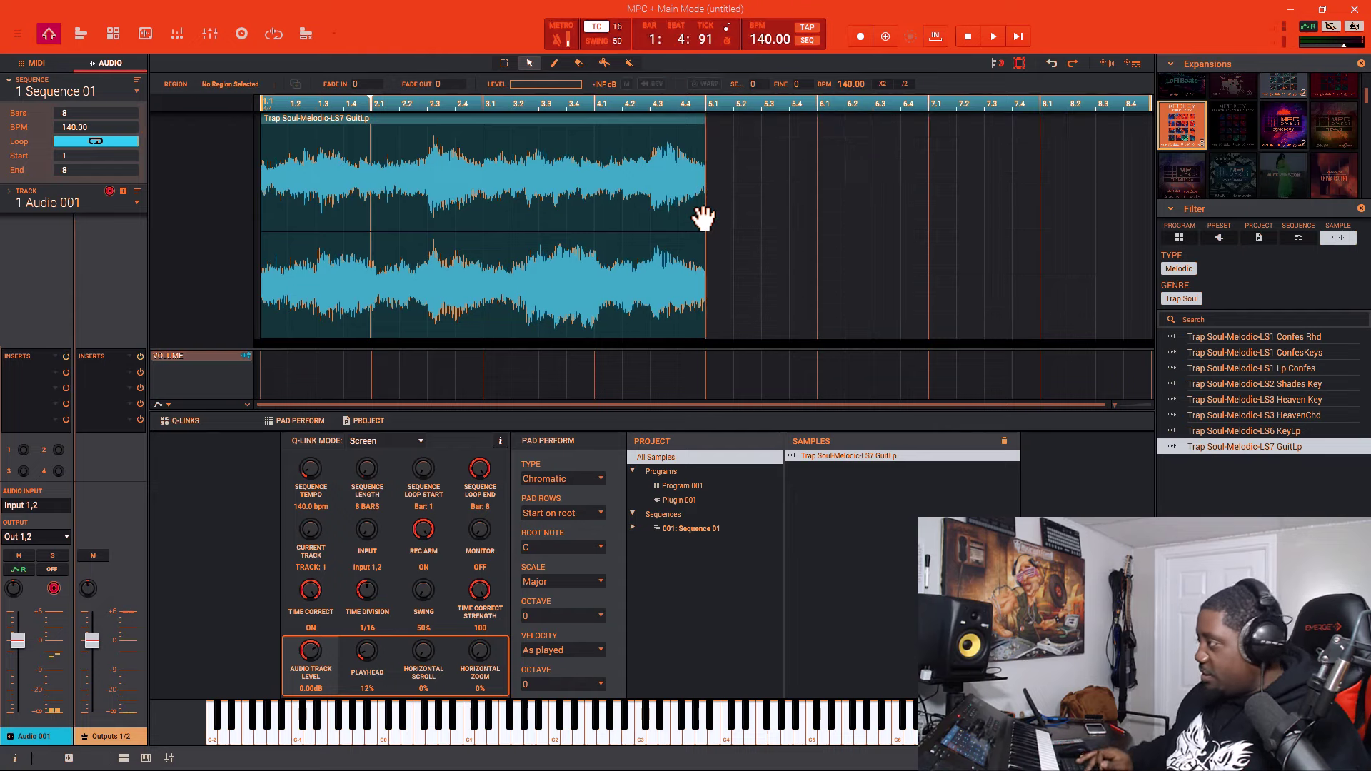
Trim the guitar loop to three bars, duplicate it and delete the copy, and extend the region back to four bars
drag(701, 340, 589, 340)
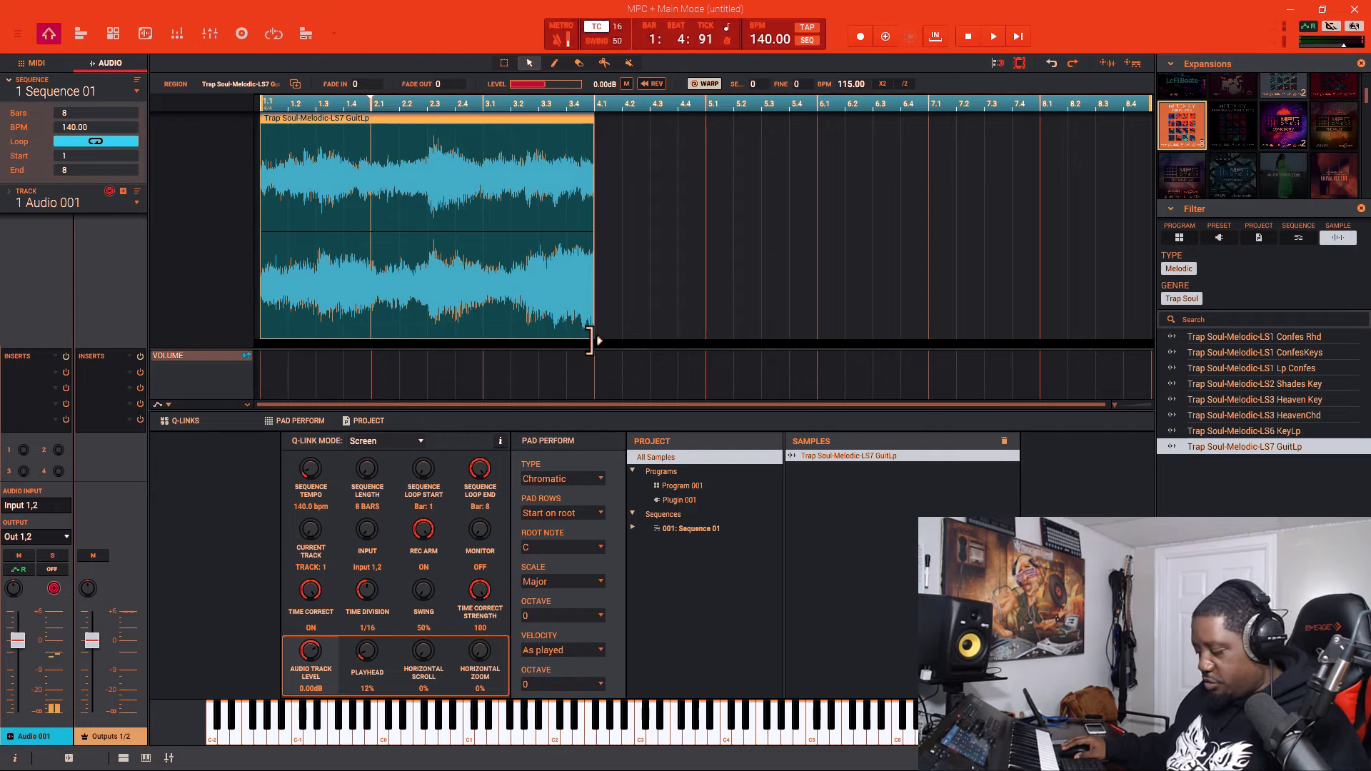
key(ctrl+d)
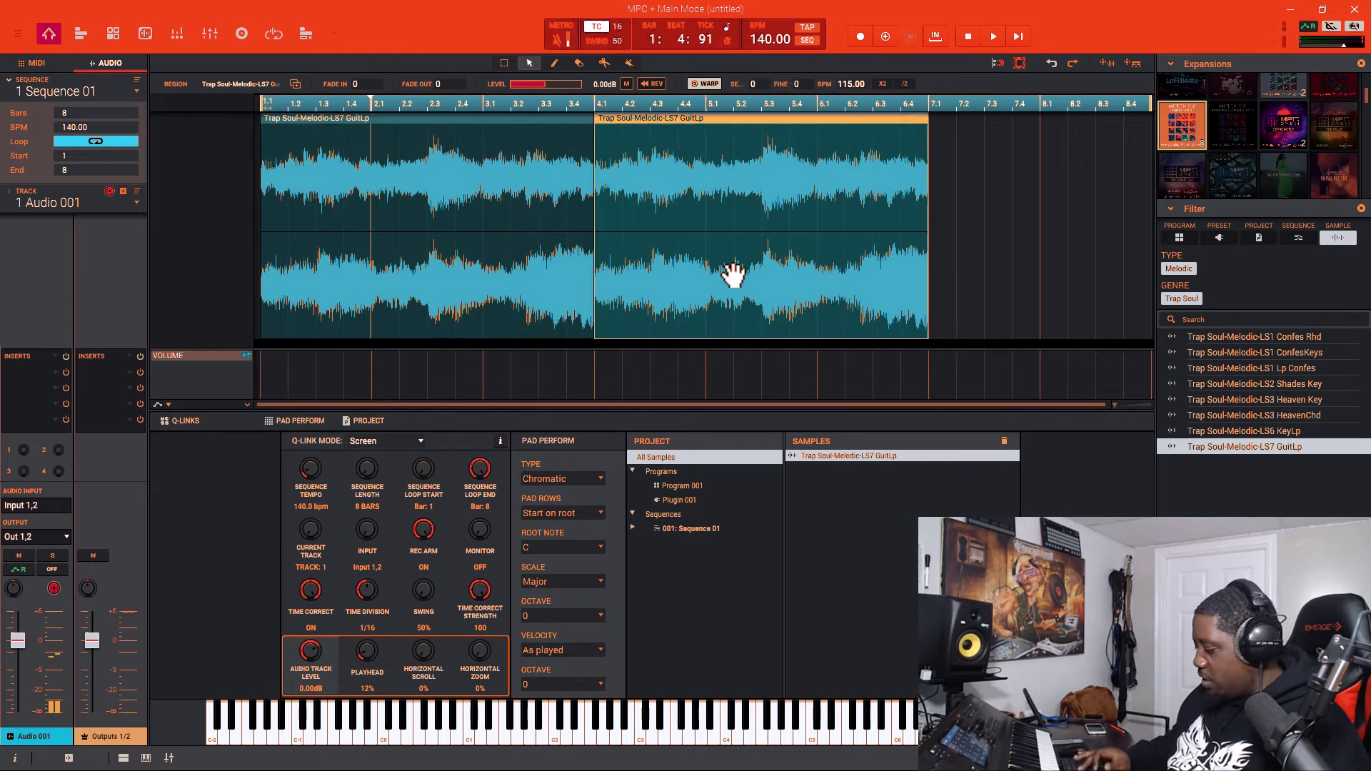
key(Delete)
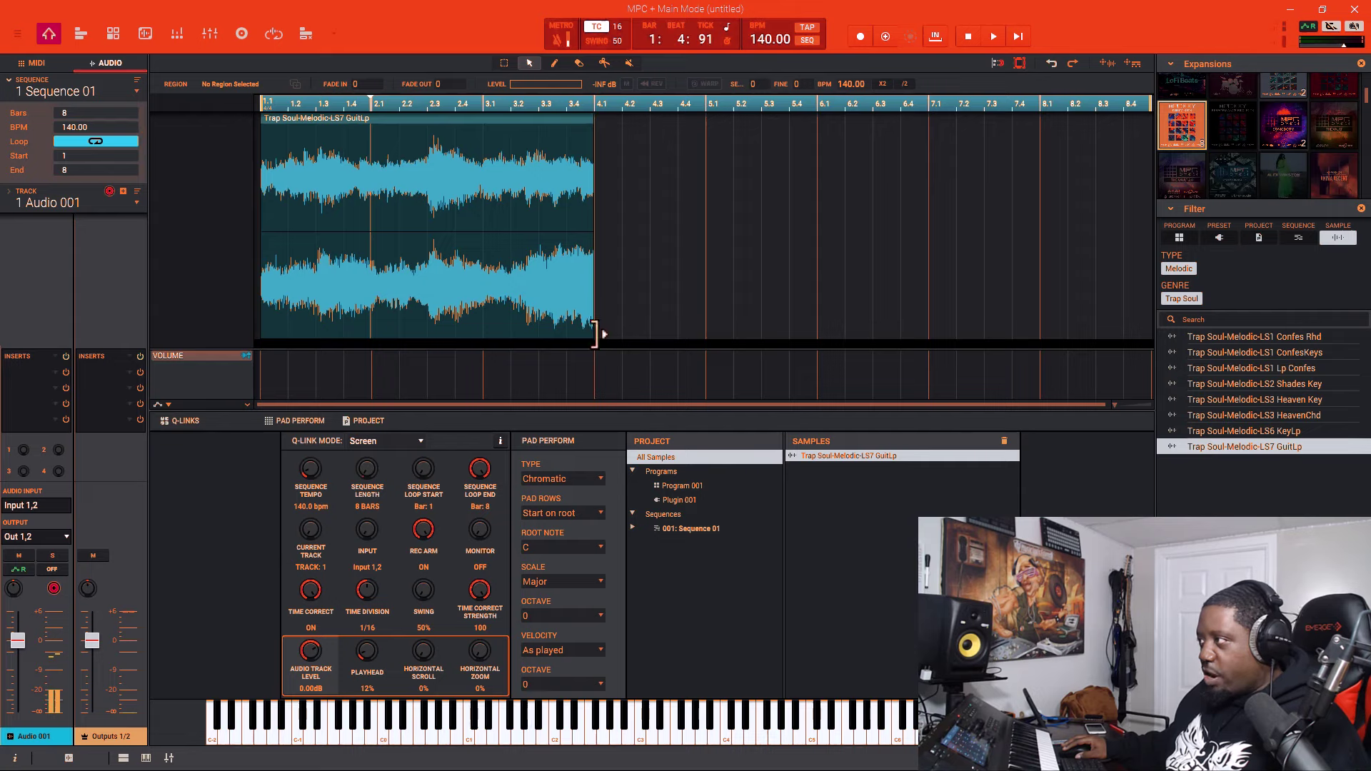
drag(599, 333, 714, 327)
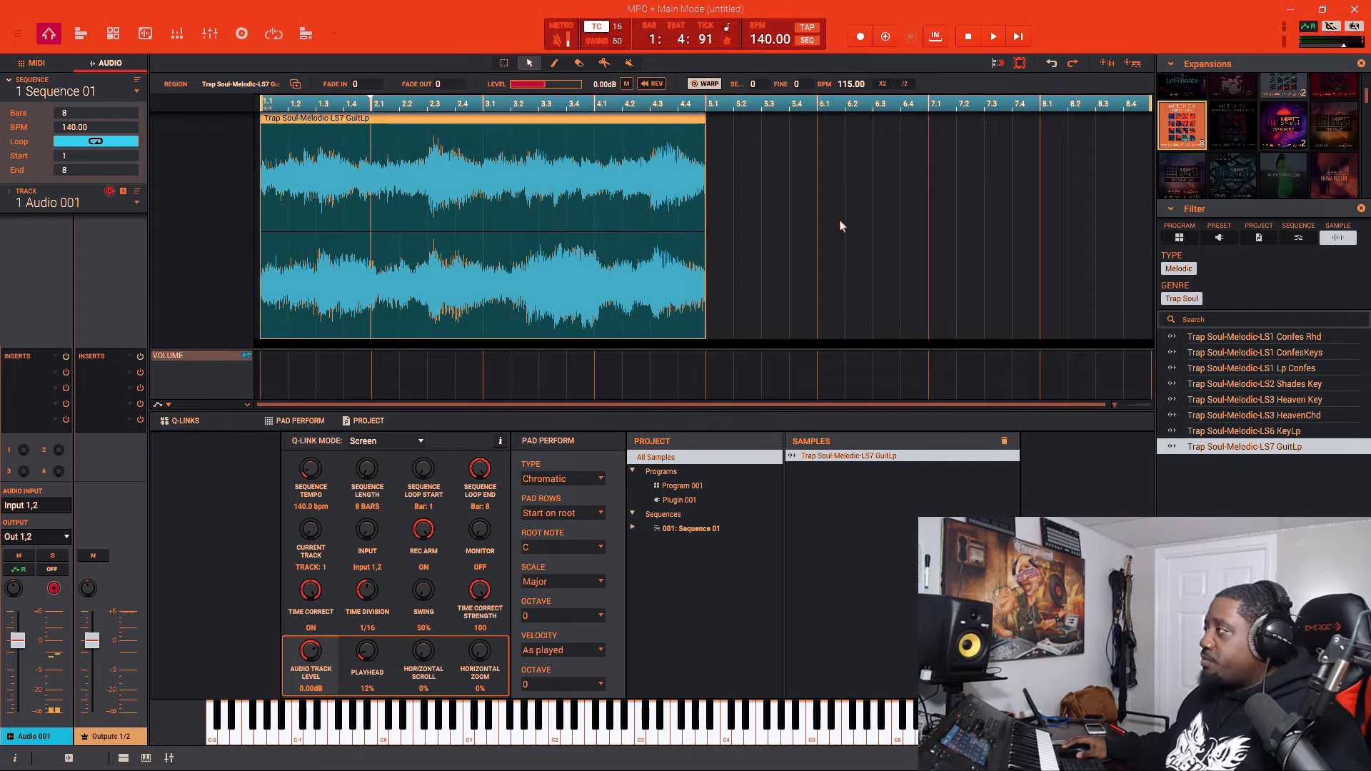
Split the guitar loop region at the start of bar 3, and copy its first two-bar section to bar 5
click(604, 63)
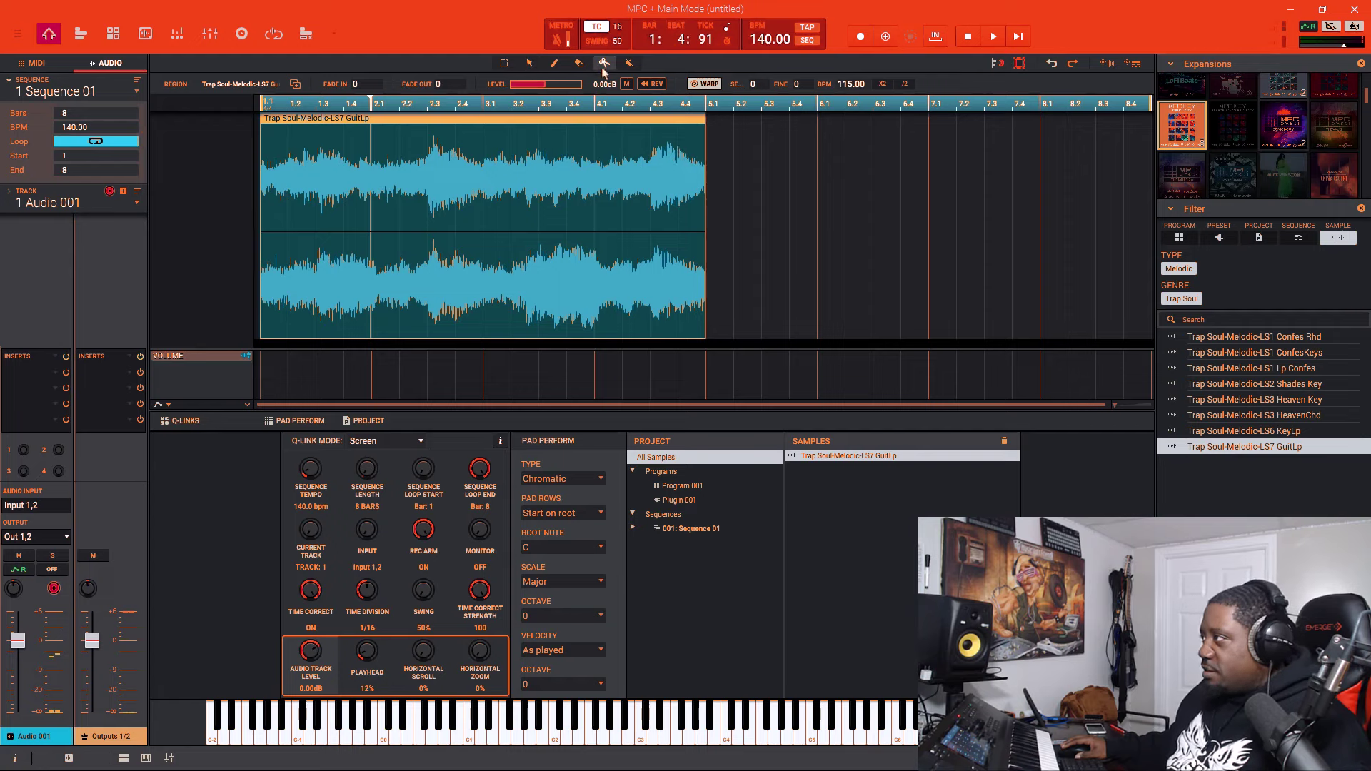
click(481, 219)
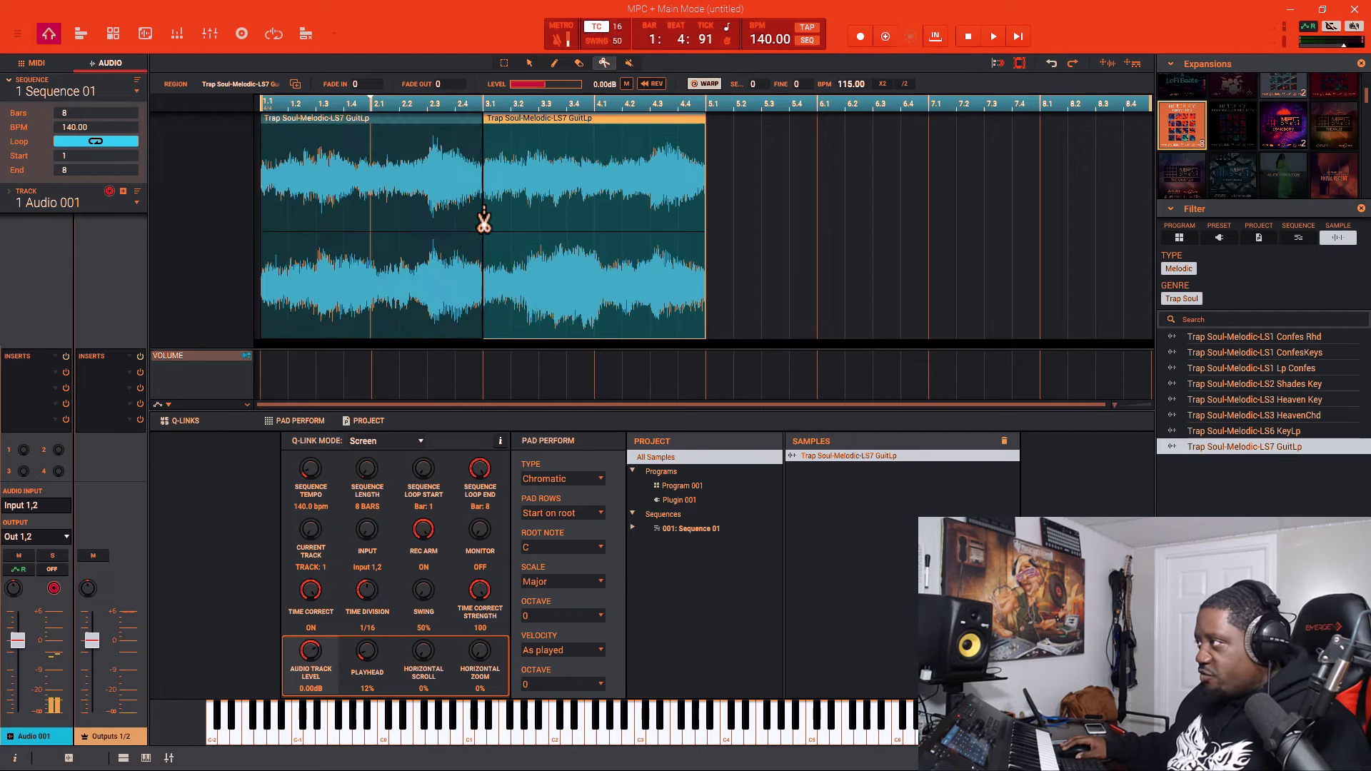
click(530, 65)
click(396, 164)
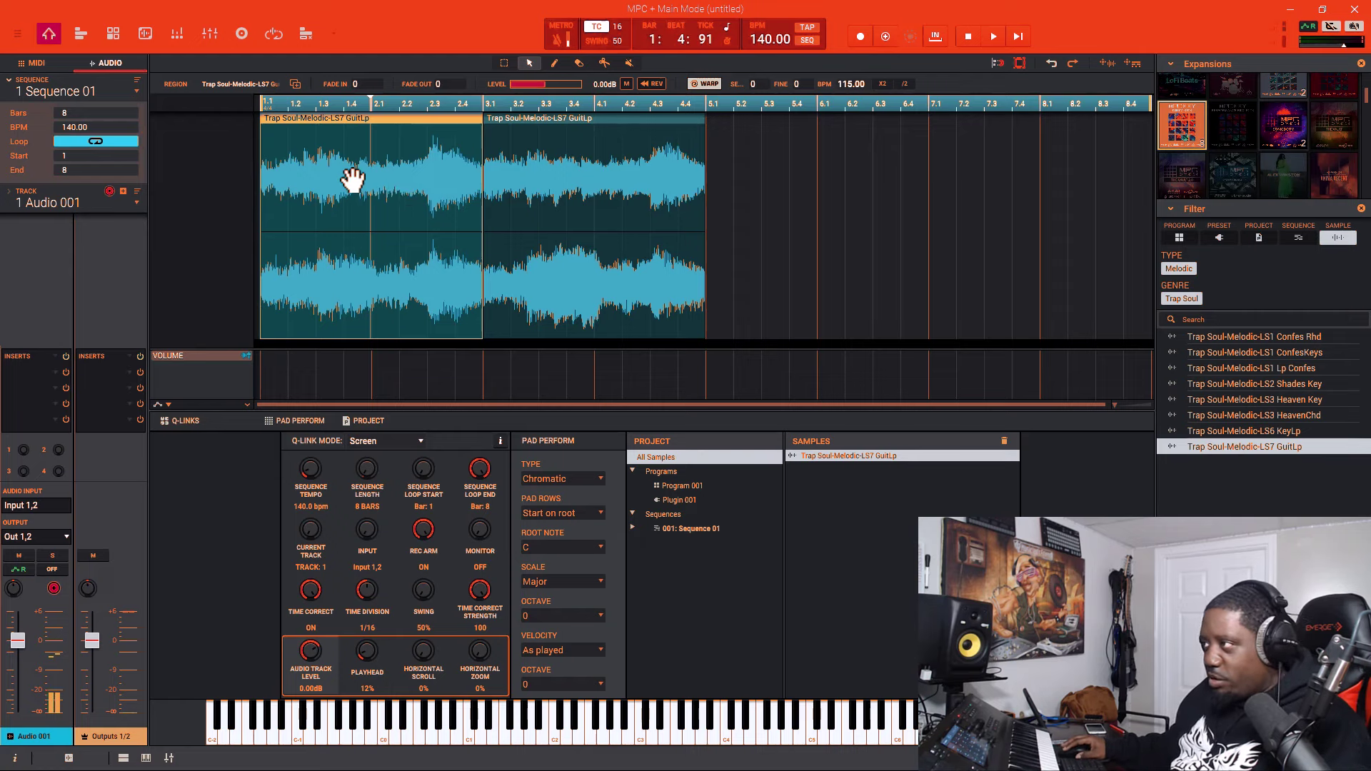
drag(352, 179, 799, 210)
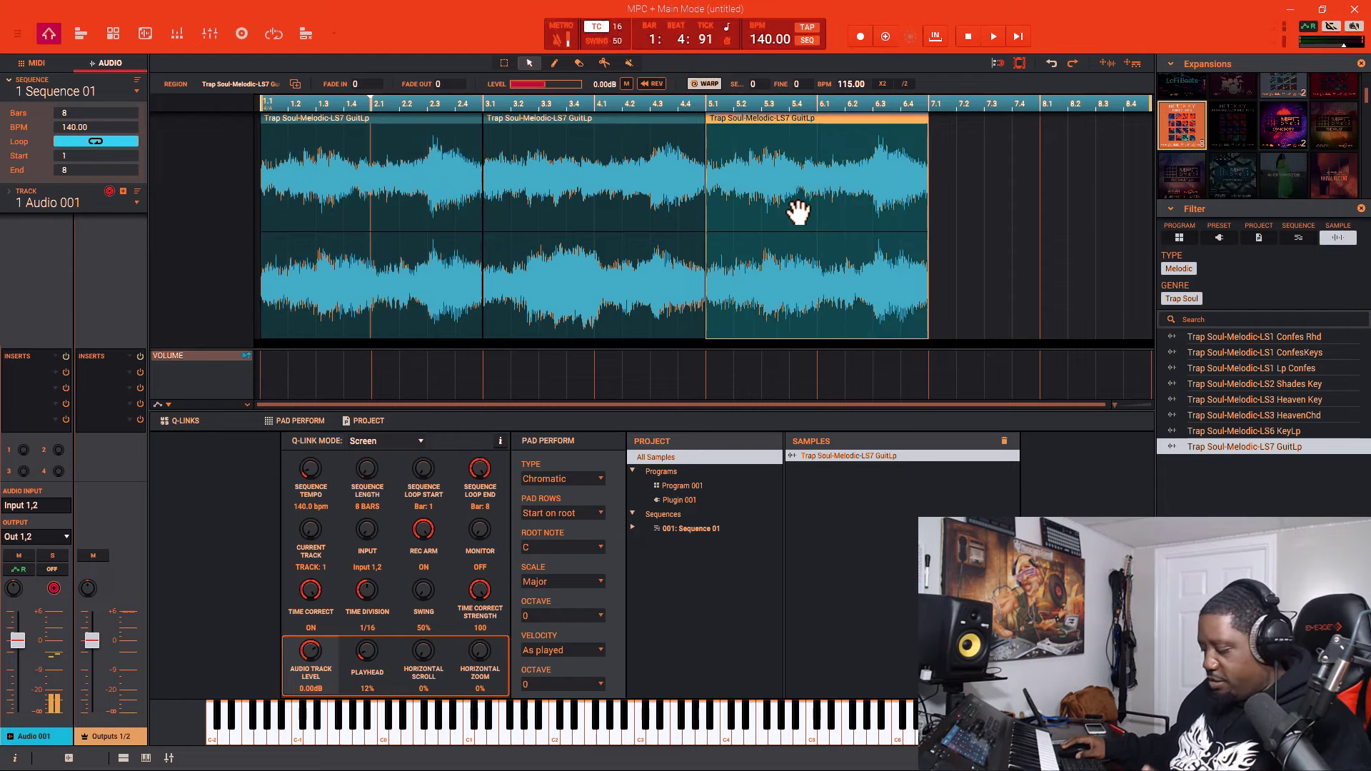